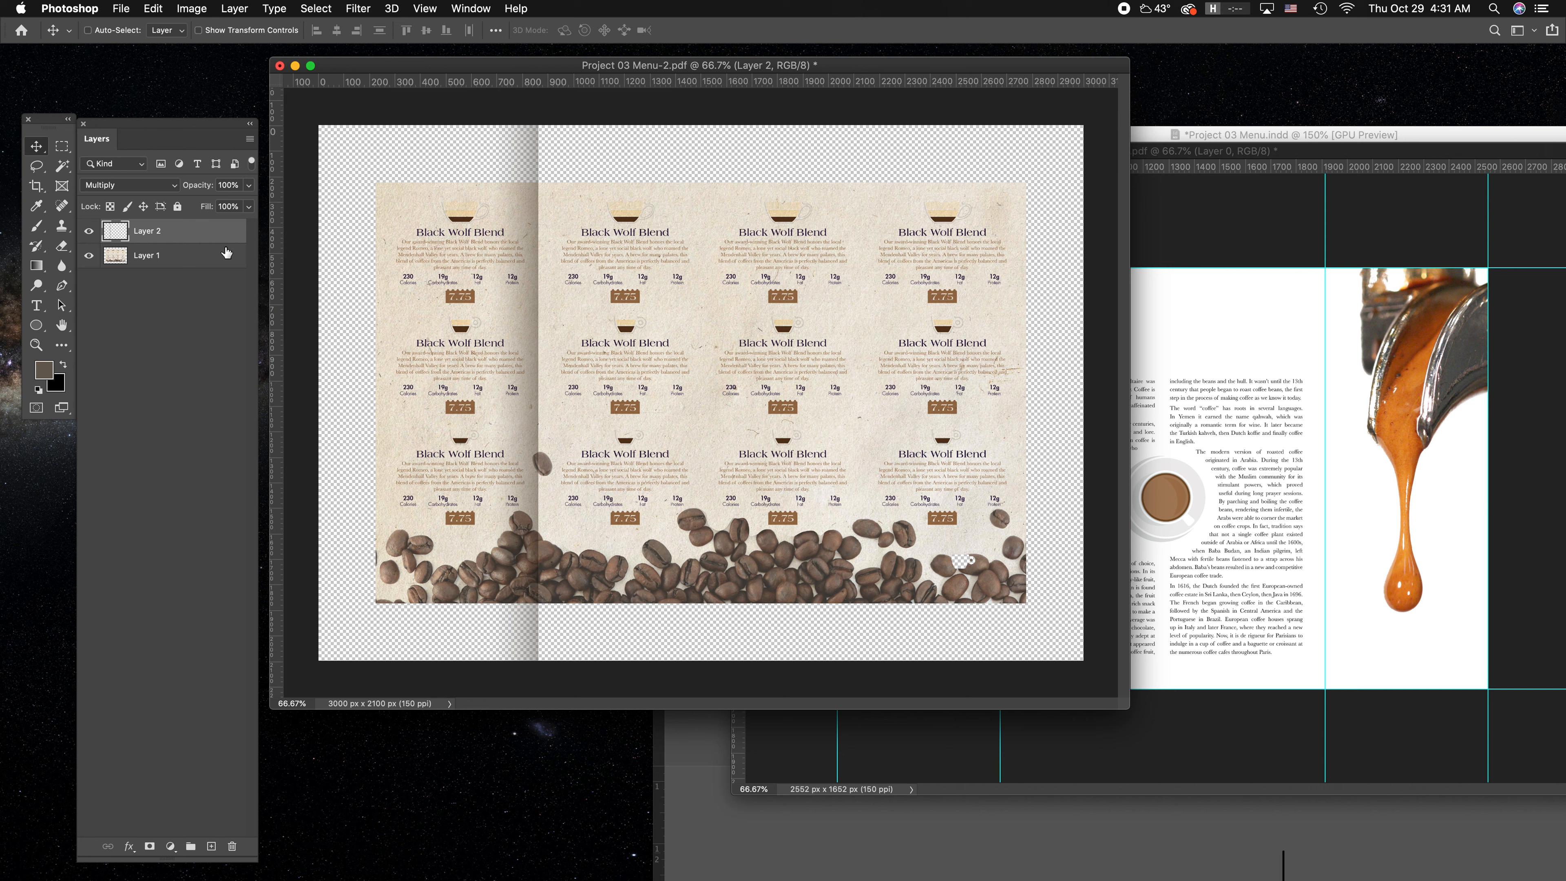
Set the fold shadow on Layer 2 to 50% opacity and place a copy of it along the right fold guide.
key("6")
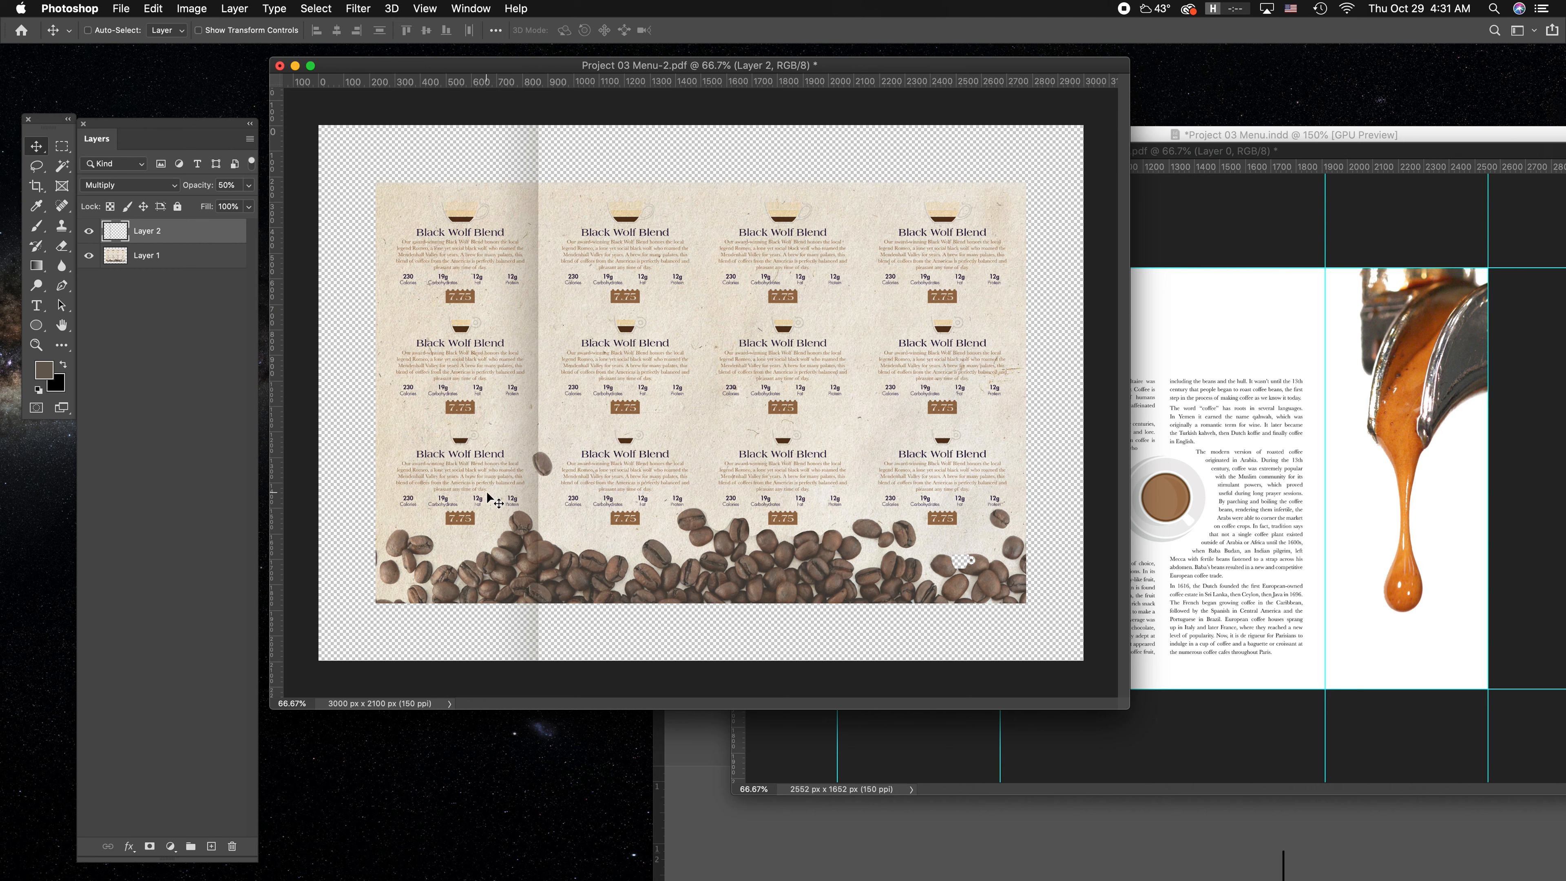
key("super+semicolon")
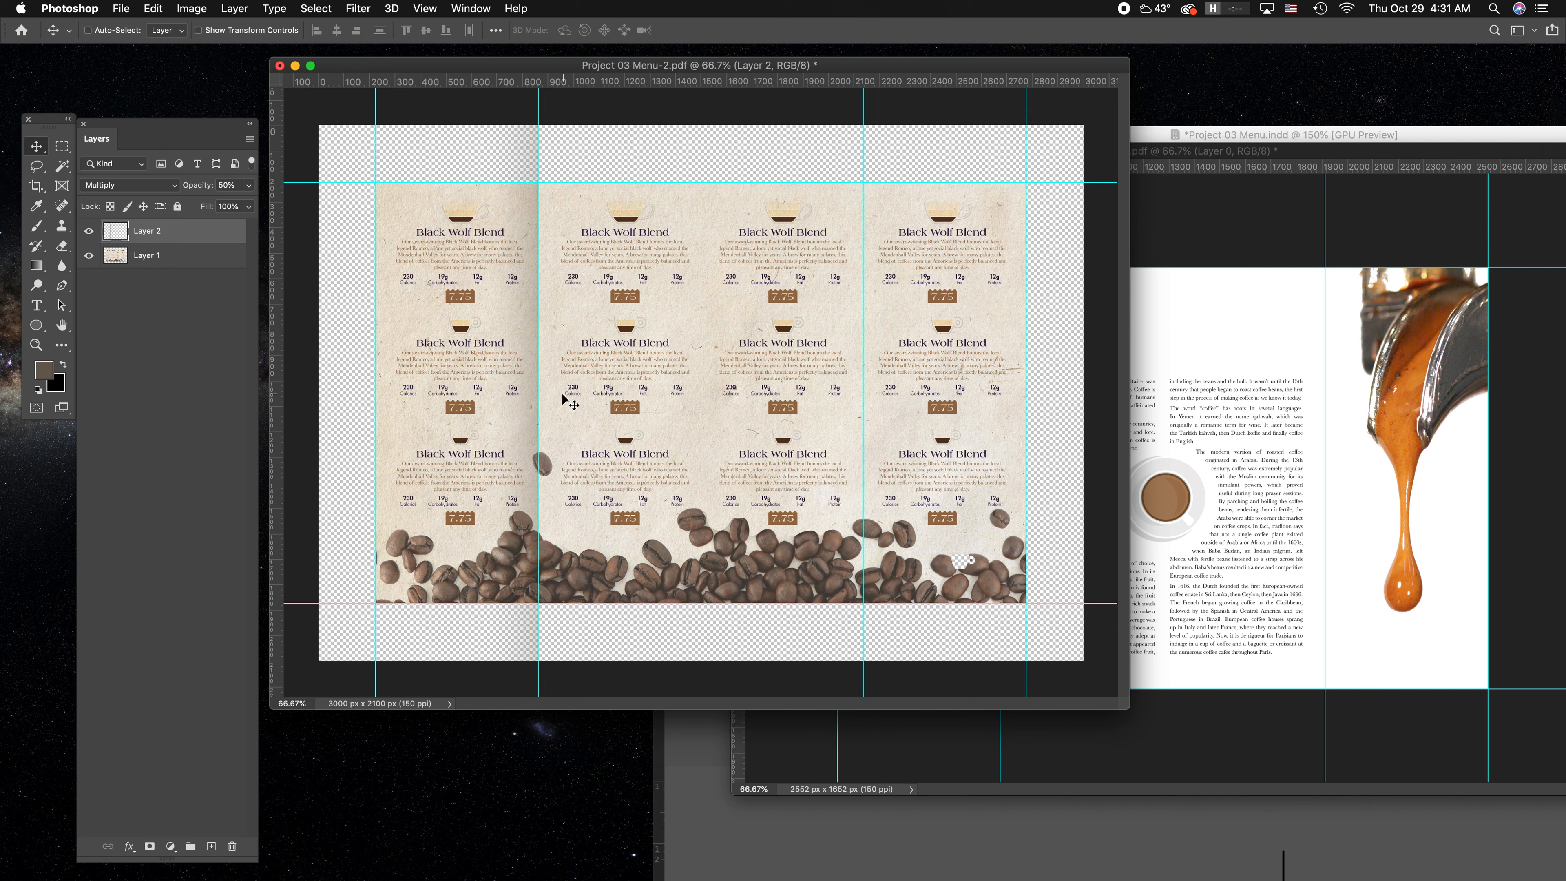
left_click_drag(526, 419, 847, 442)
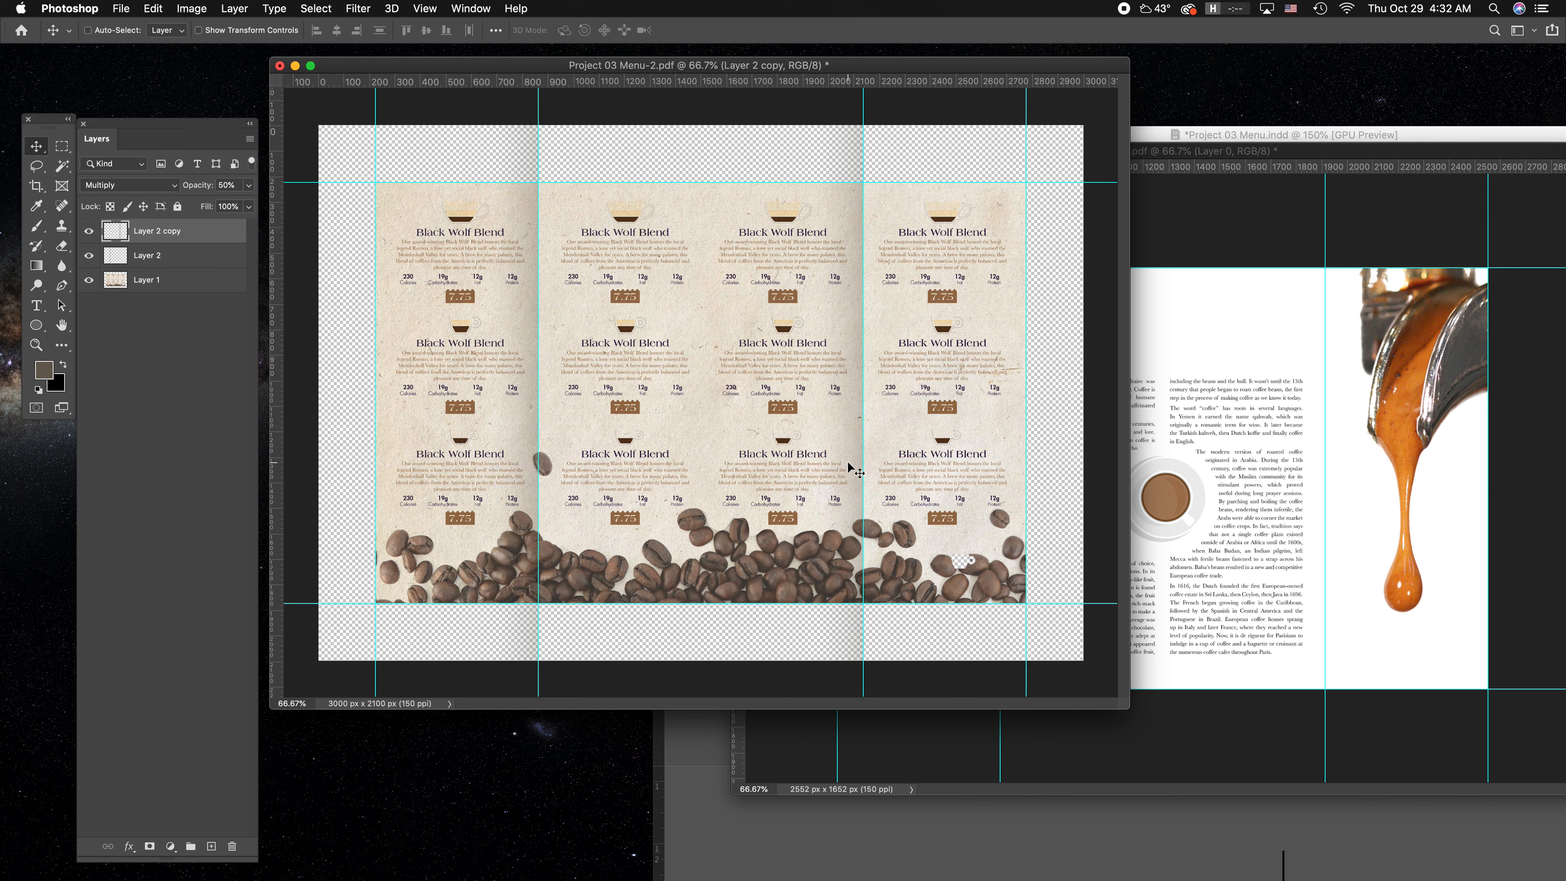
key("super+semicolon")
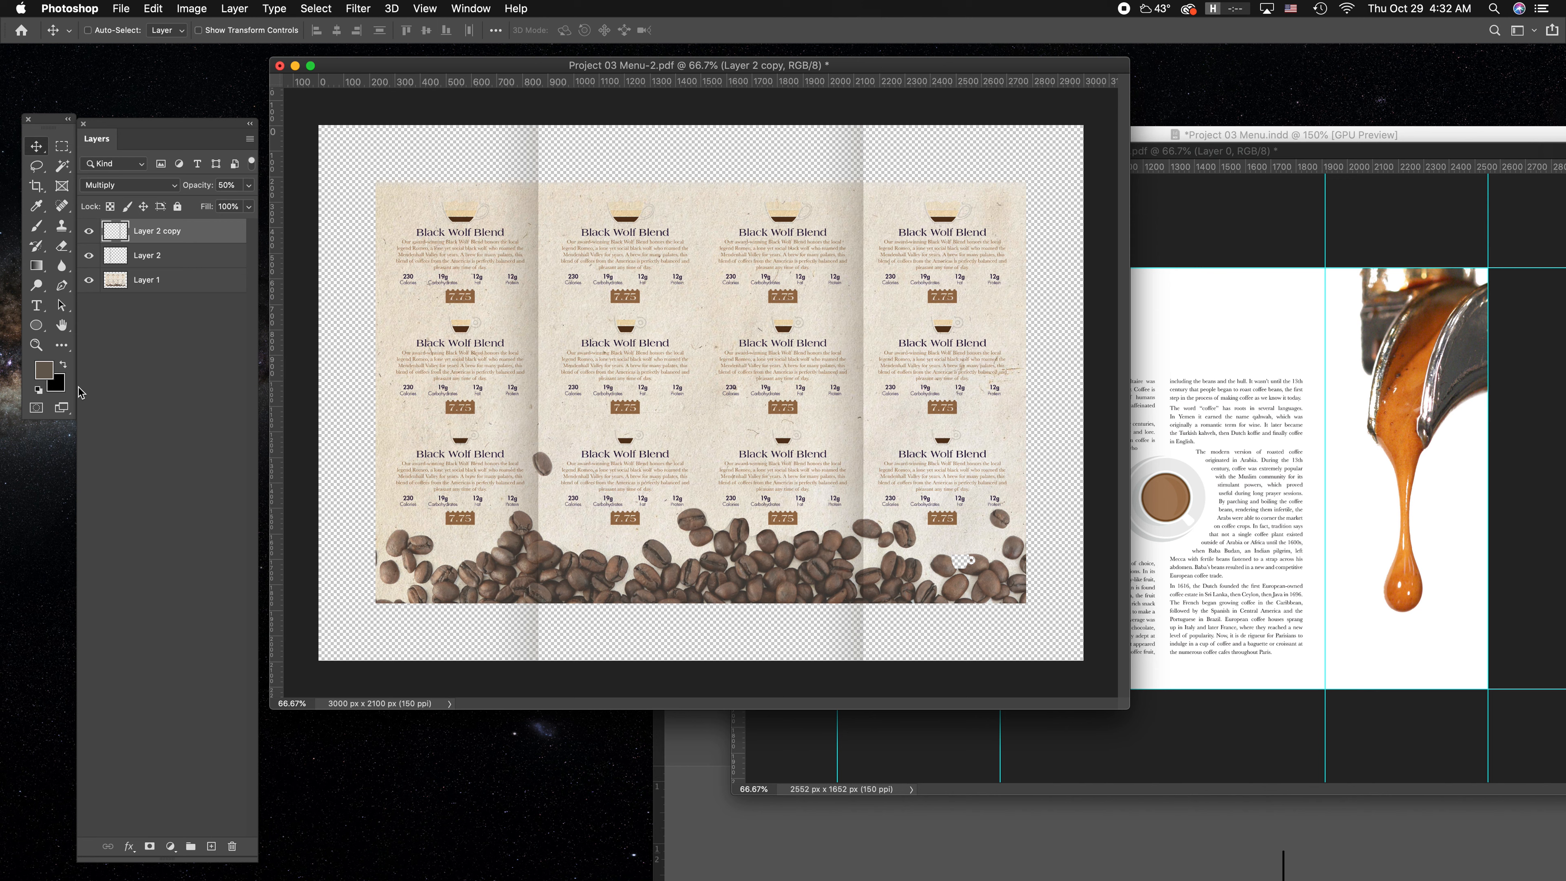
Clip both fold shadow layers, Layer 2 and Layer 2 copy, to the menu artwork on Layer 1.
left_click(187, 261)
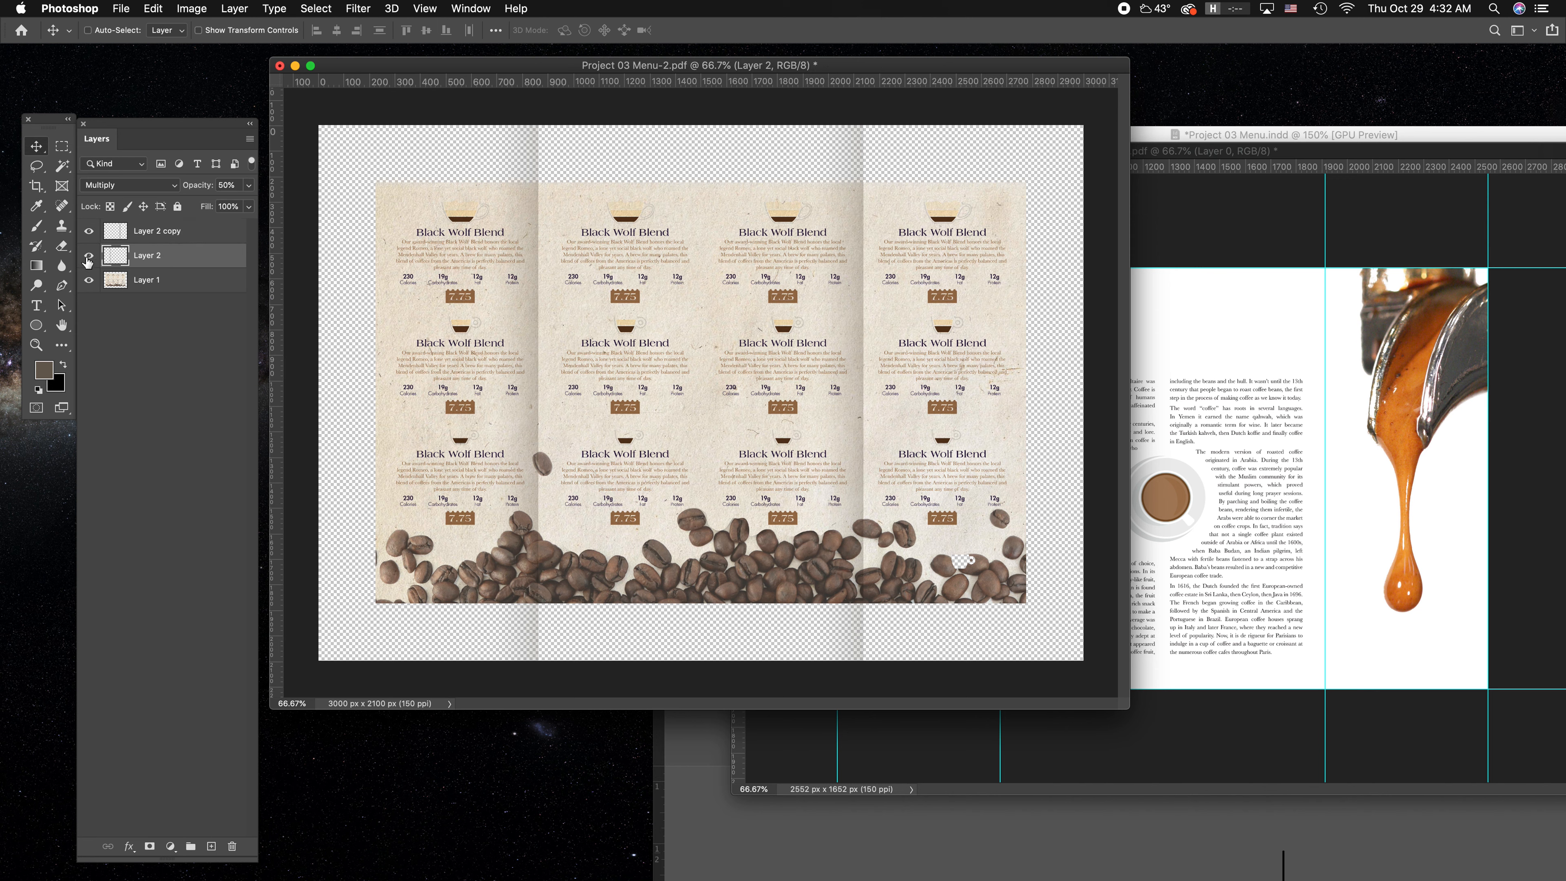
right_click(170, 255)
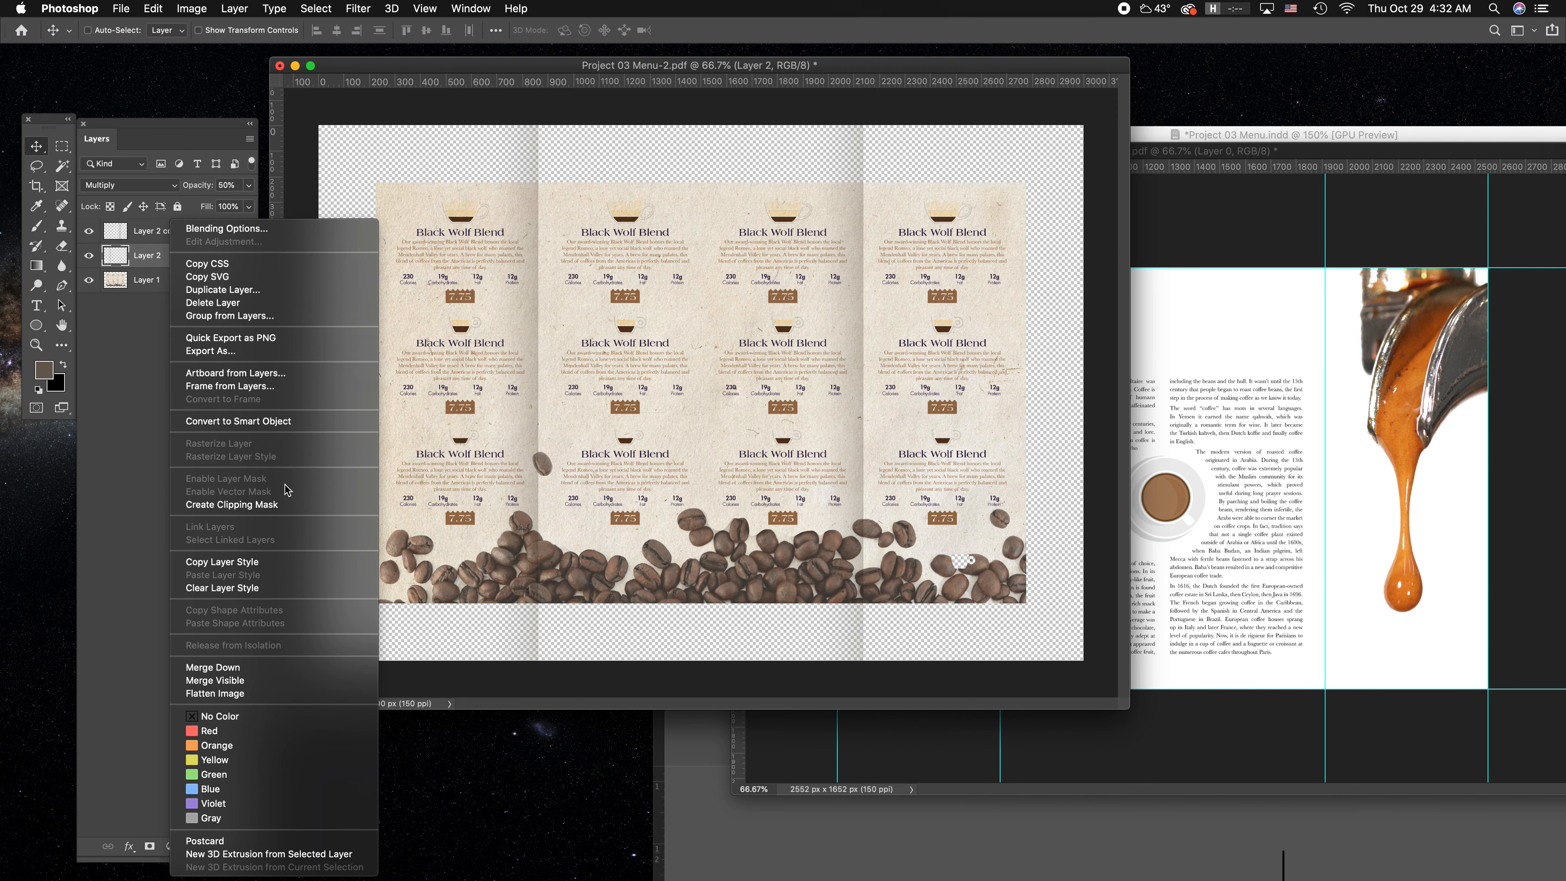
left_click(281, 503)
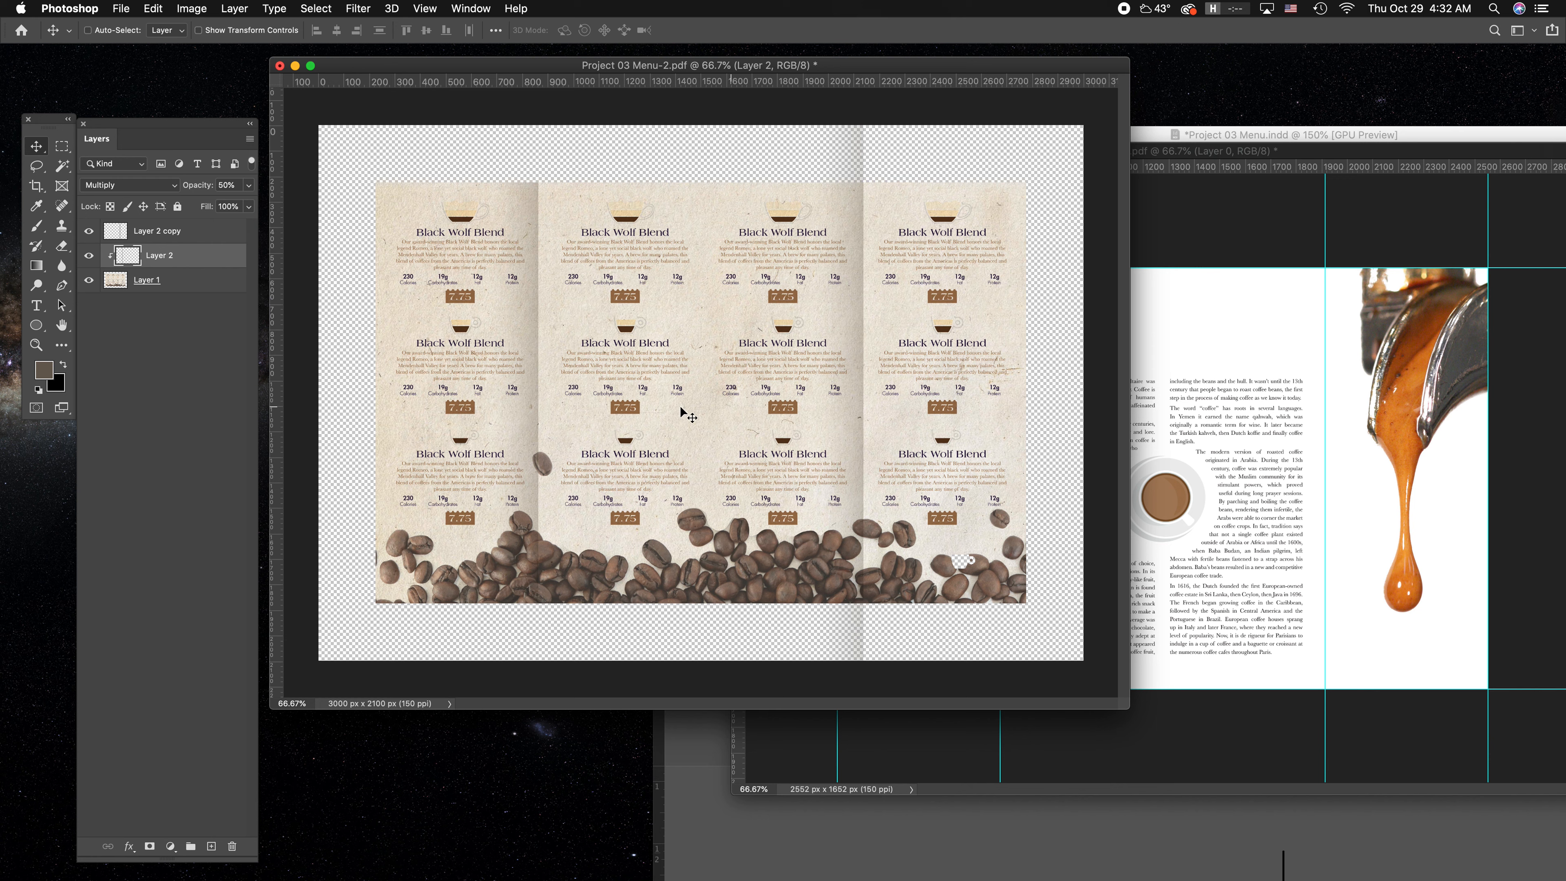
left_click_drag(199, 236, 204, 259)
left_click(180, 232)
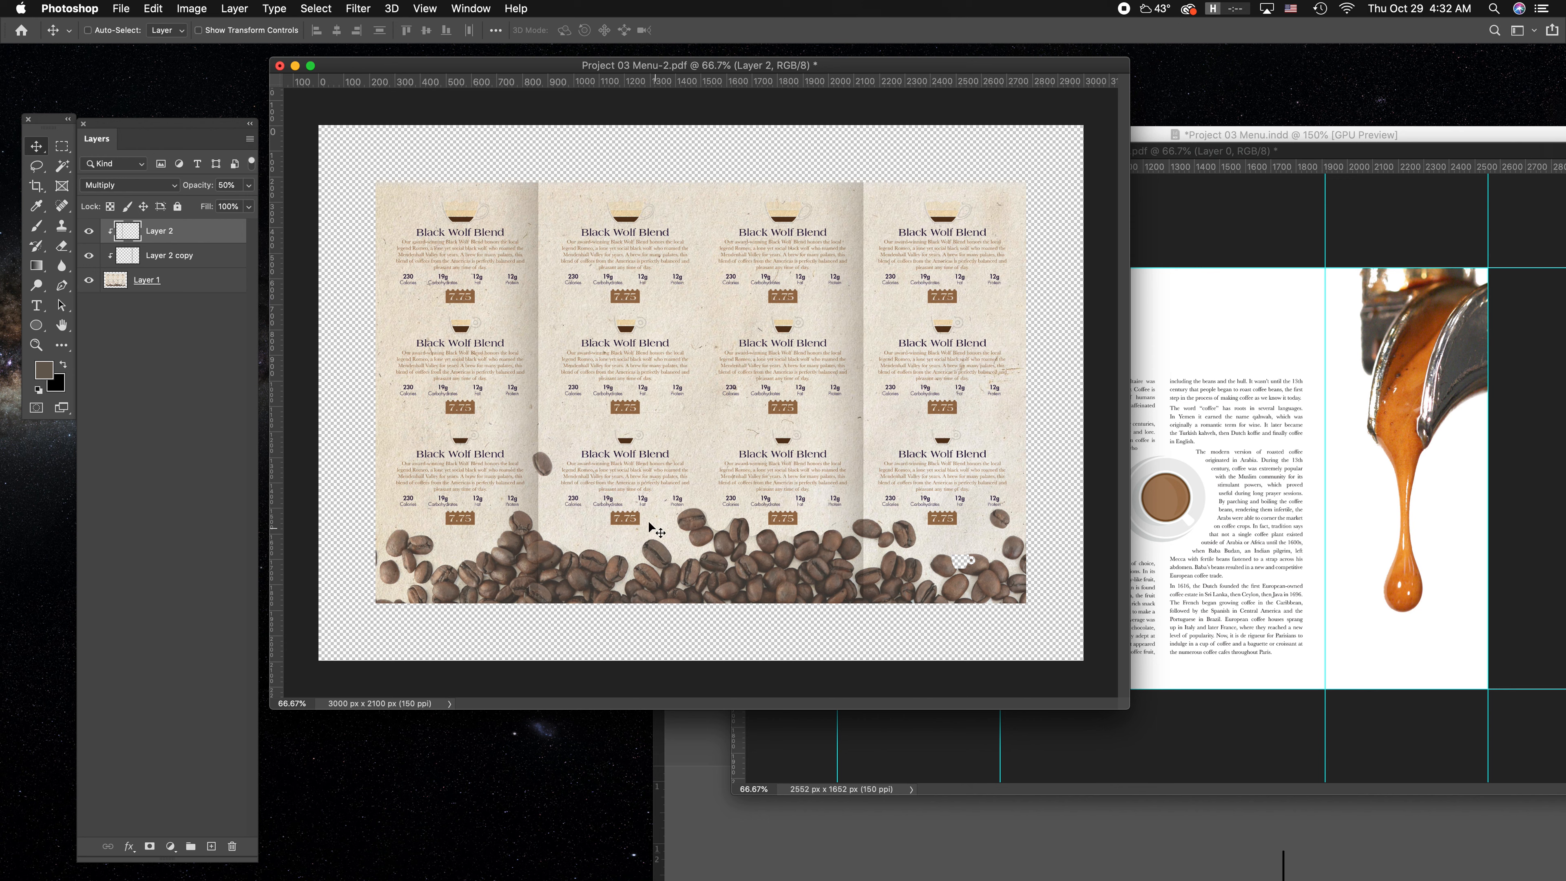
Duplicate Layer 1 together with its two clipped shadow layers, and hide the three originals.
left_click(208, 283)
left_click(140, 231, "shift")
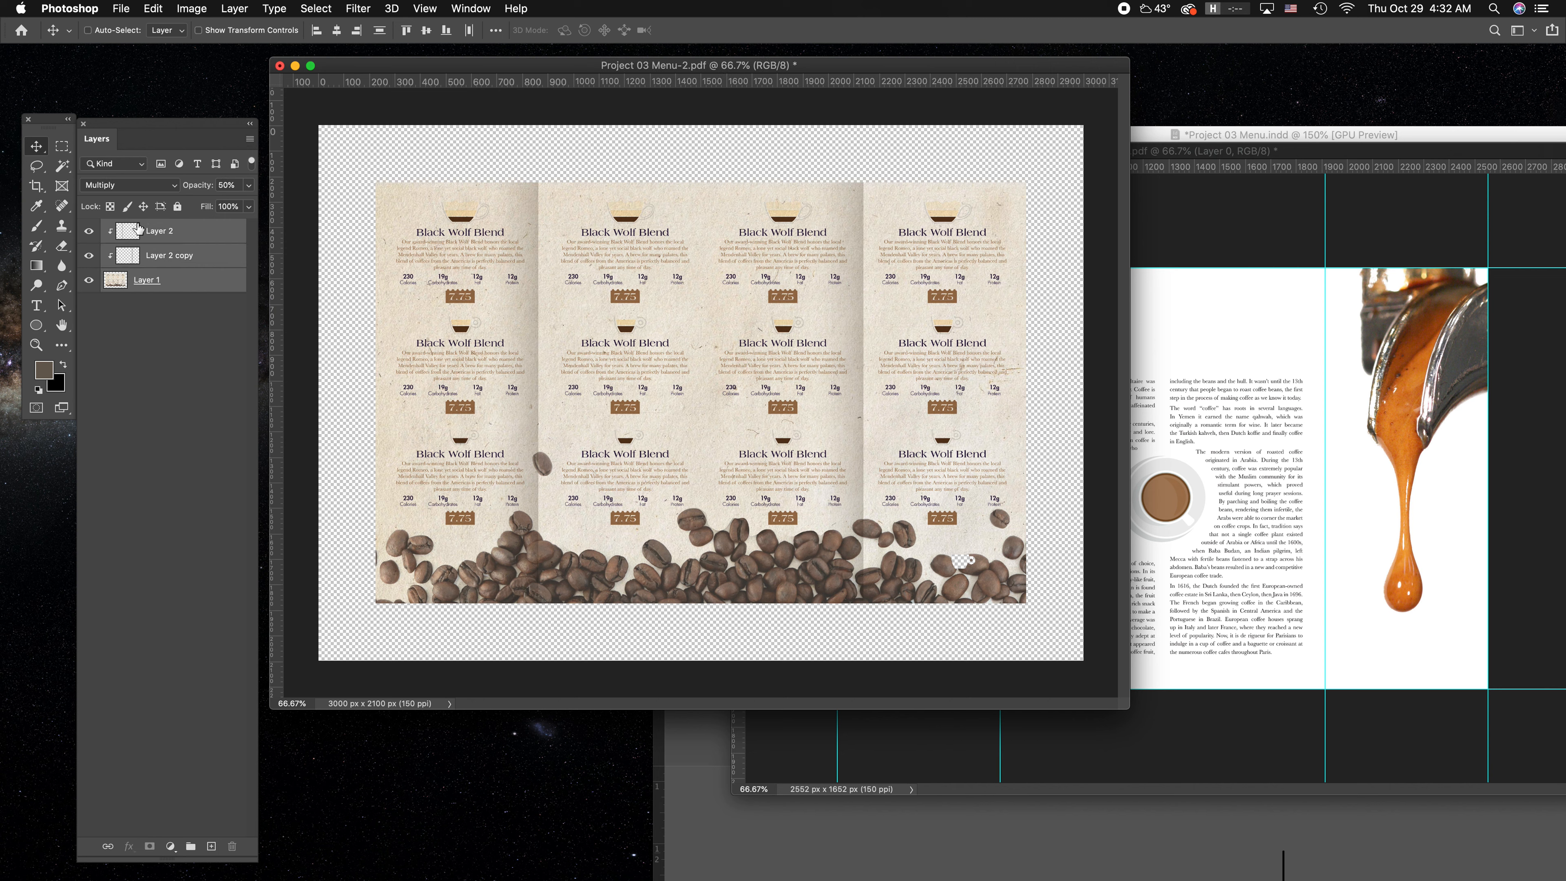
left_click_drag(191, 229, 211, 845)
left_click_drag(89, 304, 89, 352)
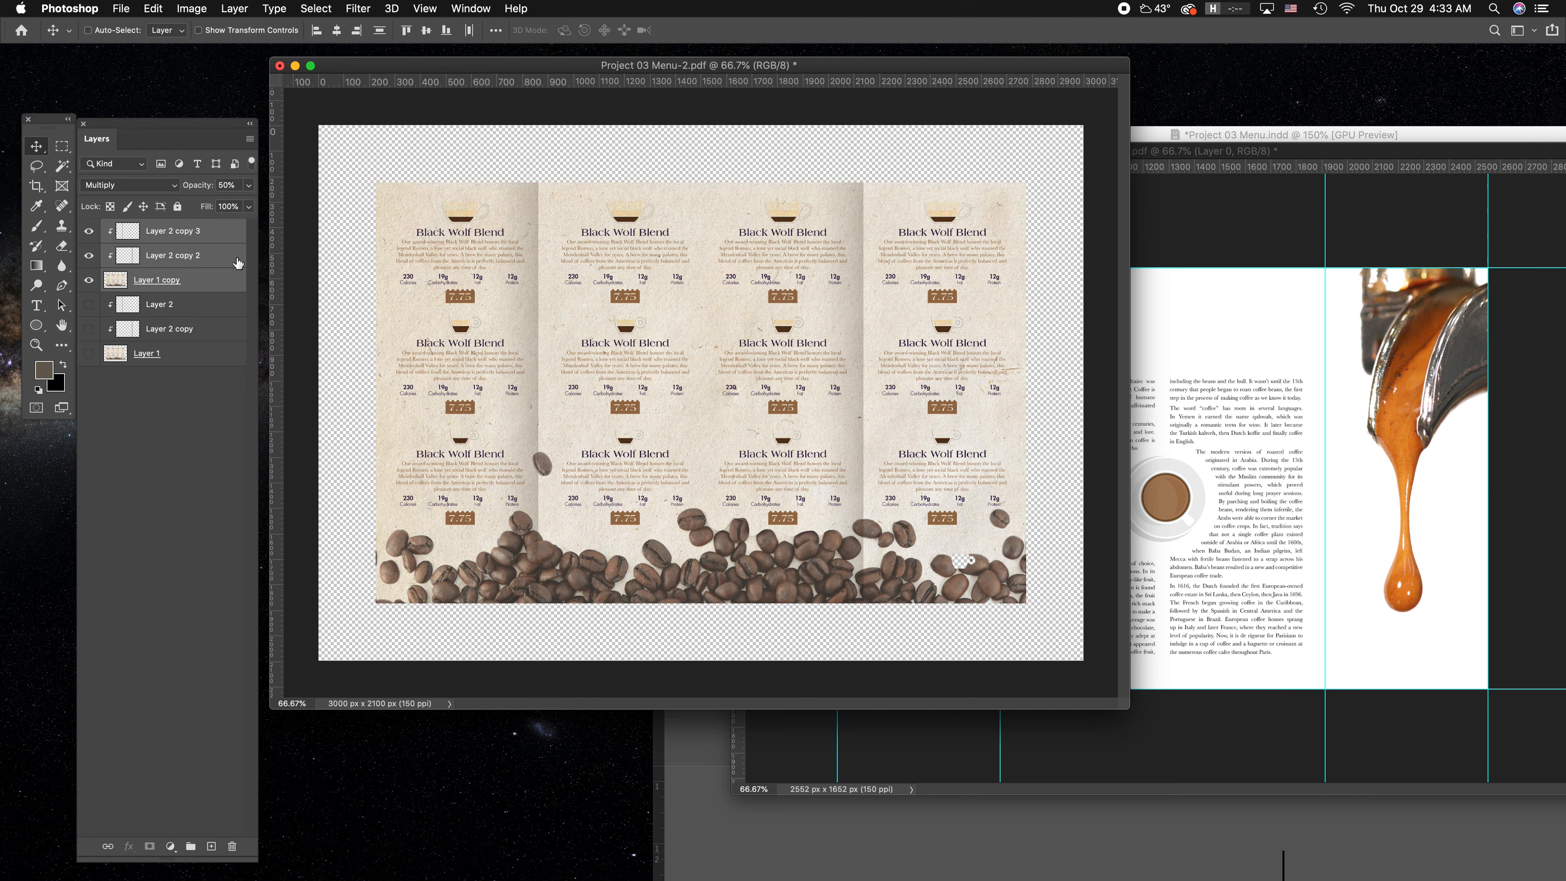
Copy the selected CAFE ROGUE cover panel from Project 03 Menu-1.pdf onto the right half of the centre spread in Project 03 Menu-2.pdf, with guides shown.
left_click(216, 231)
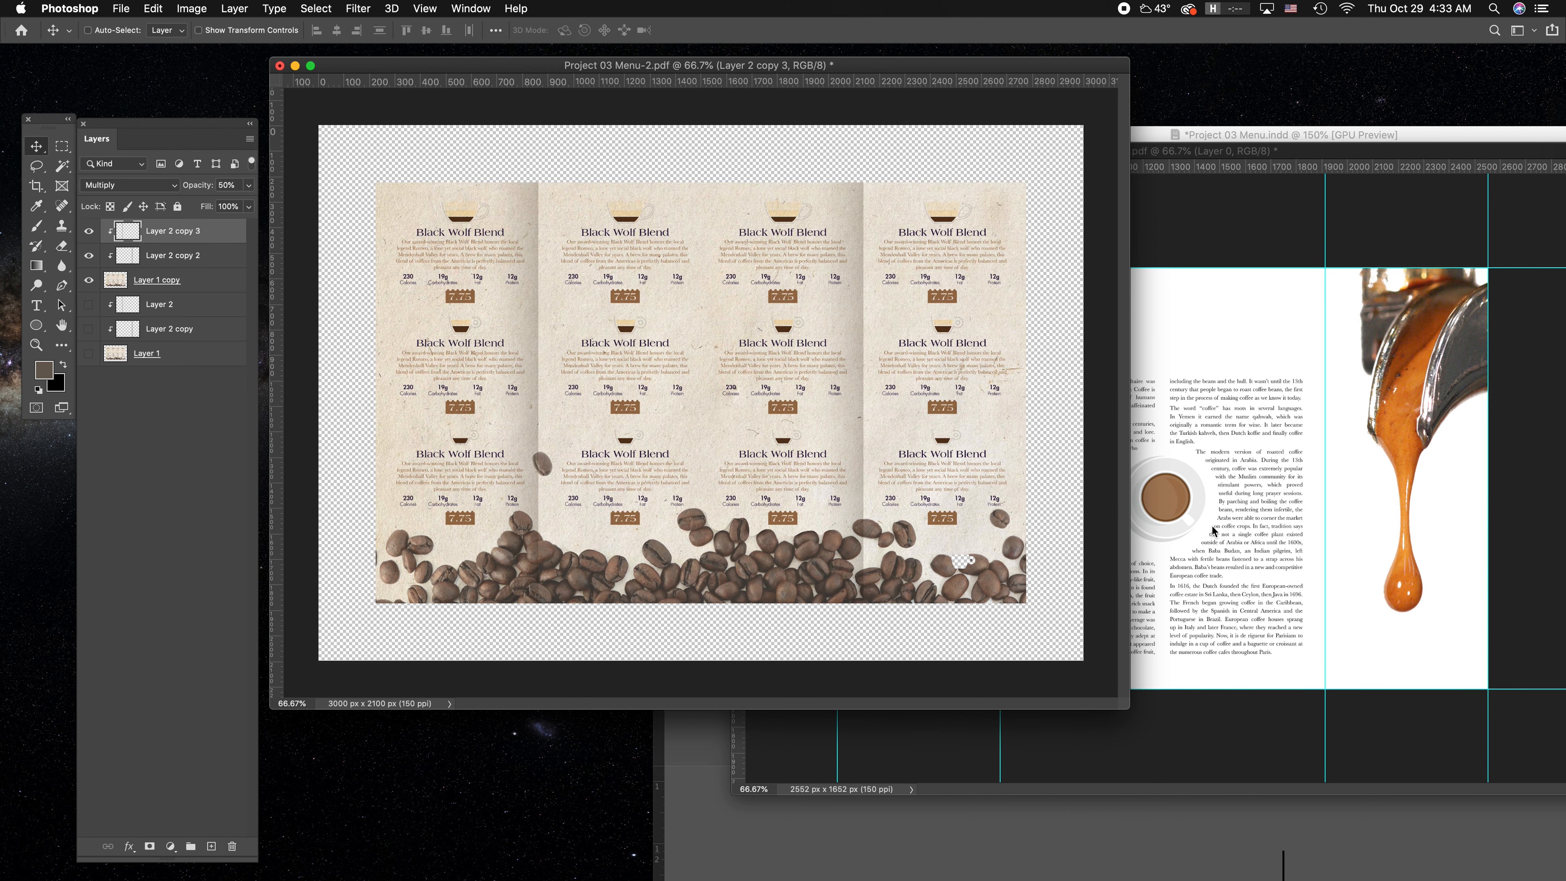
left_click(1251, 229)
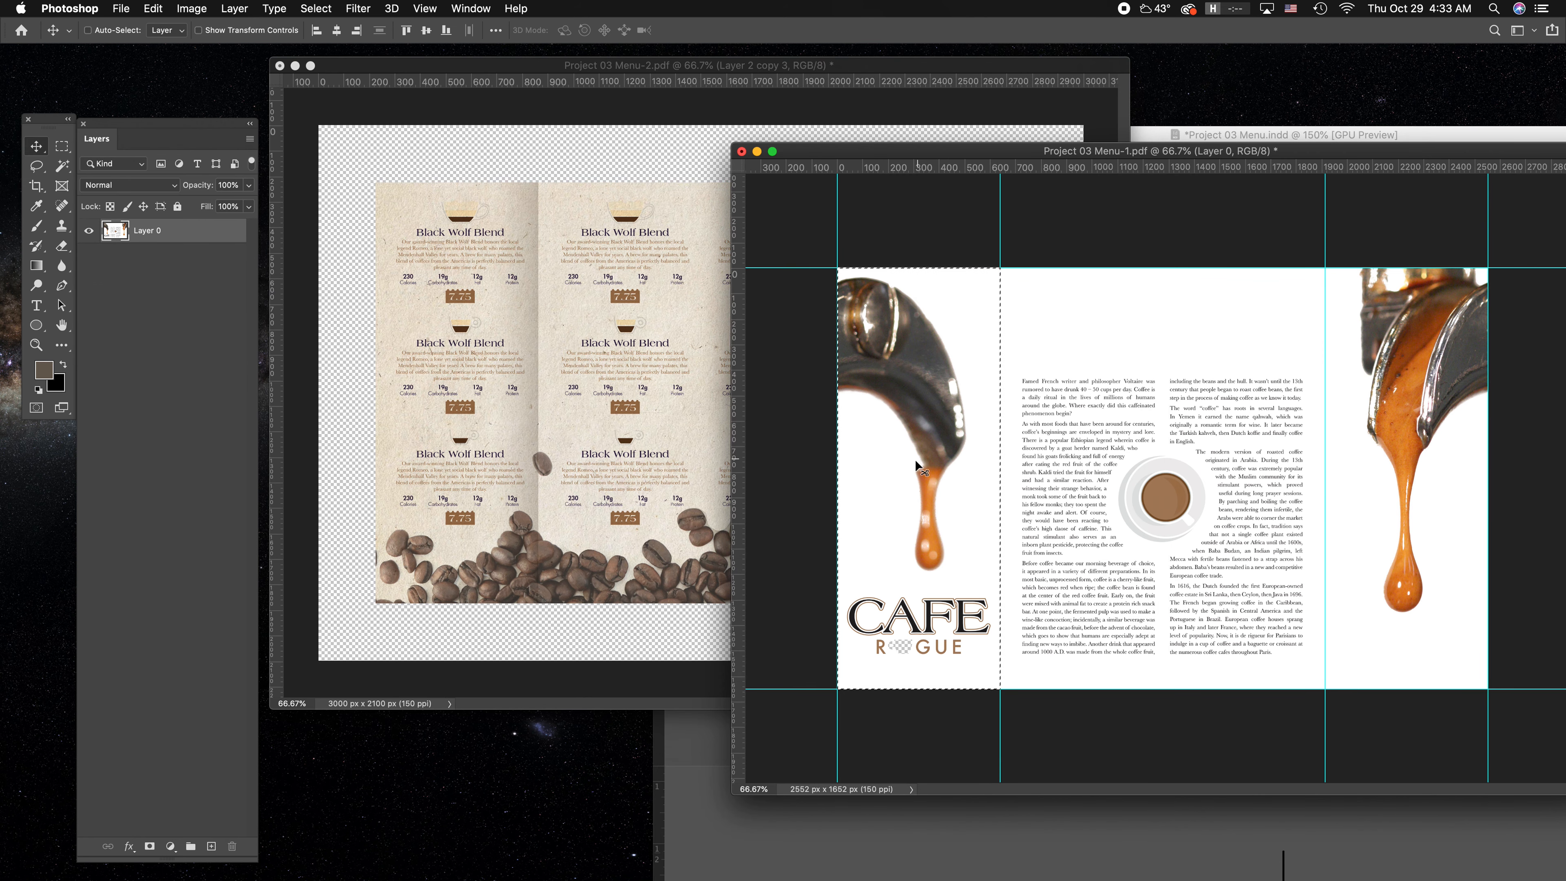
left_click(914, 406)
left_click_drag(914, 406, 736, 338)
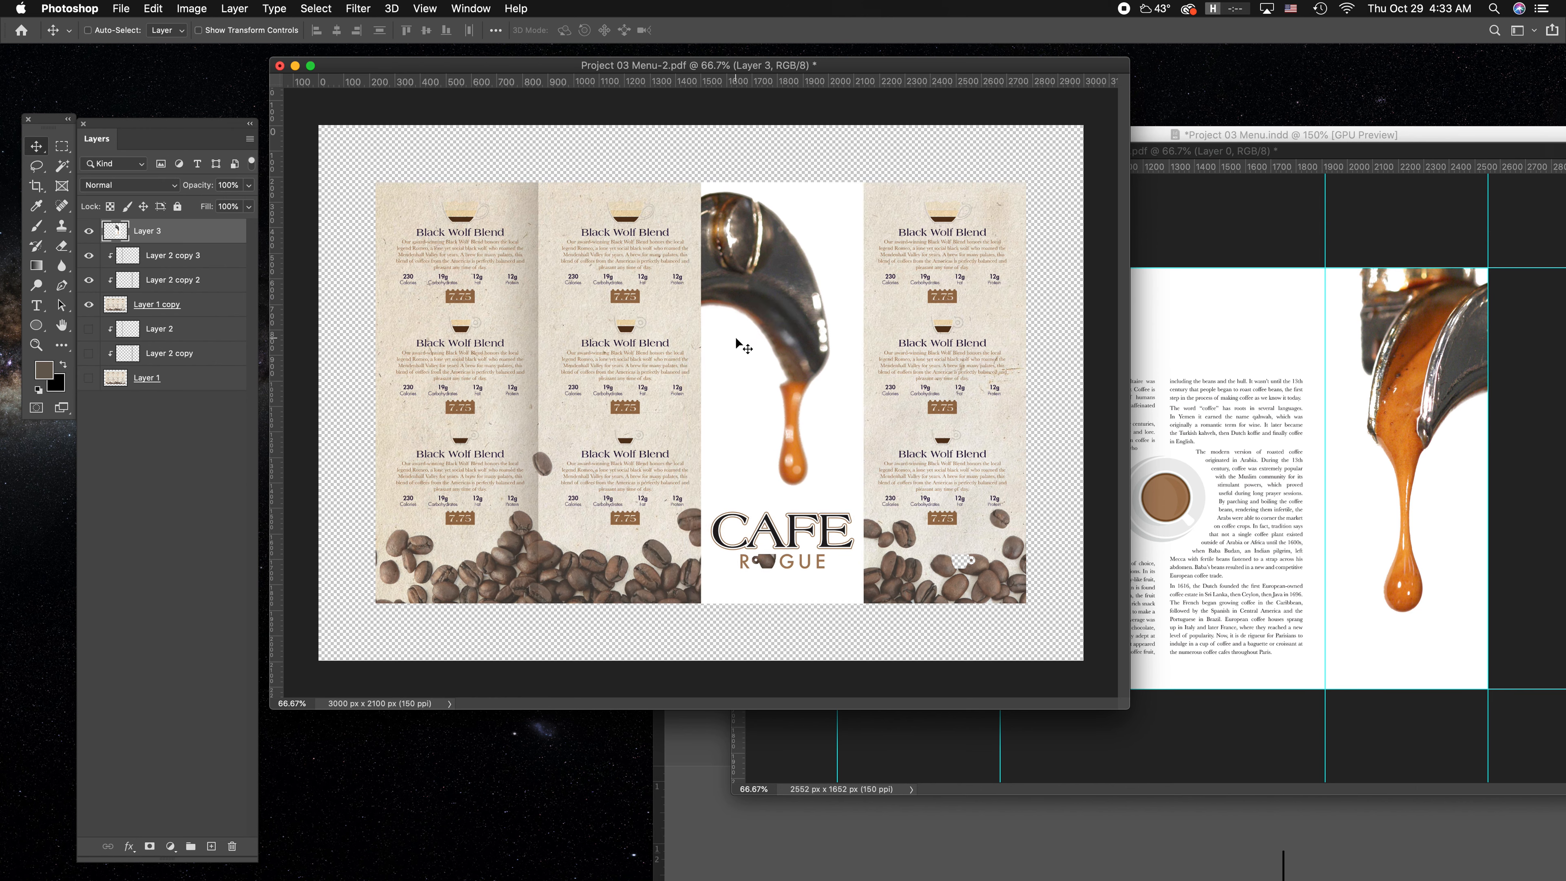
key("super+semicolon")
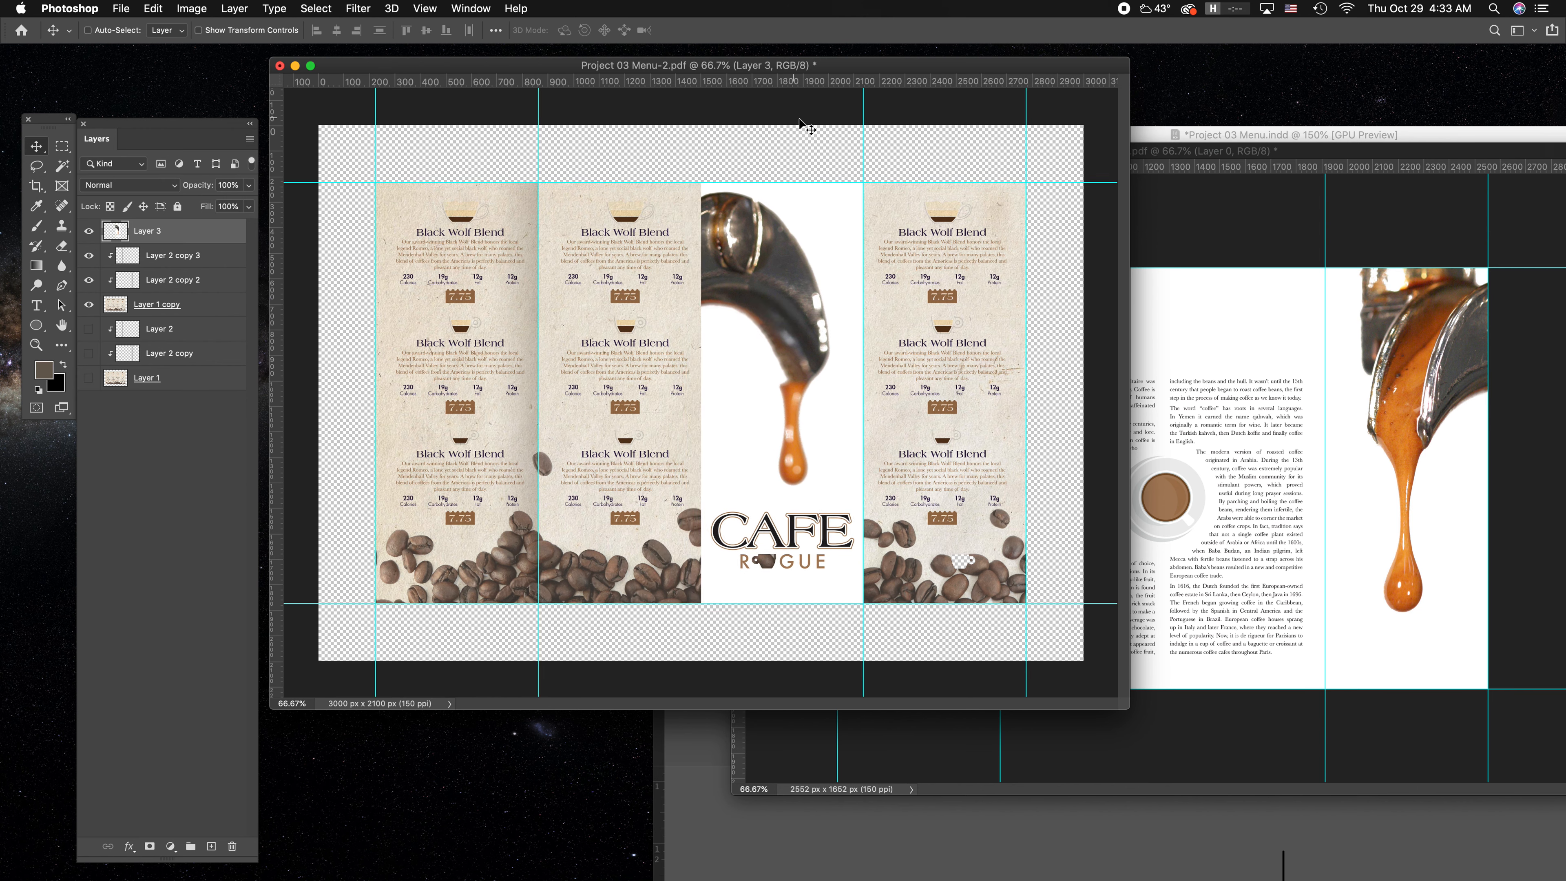
Select the rightmost panel in Project 03 Menu-1.pdf and copy it into Project 03 Menu-2.pdf, directly left of the cover panel.
left_click(1294, 207)
left_click(61, 146)
key("super+d")
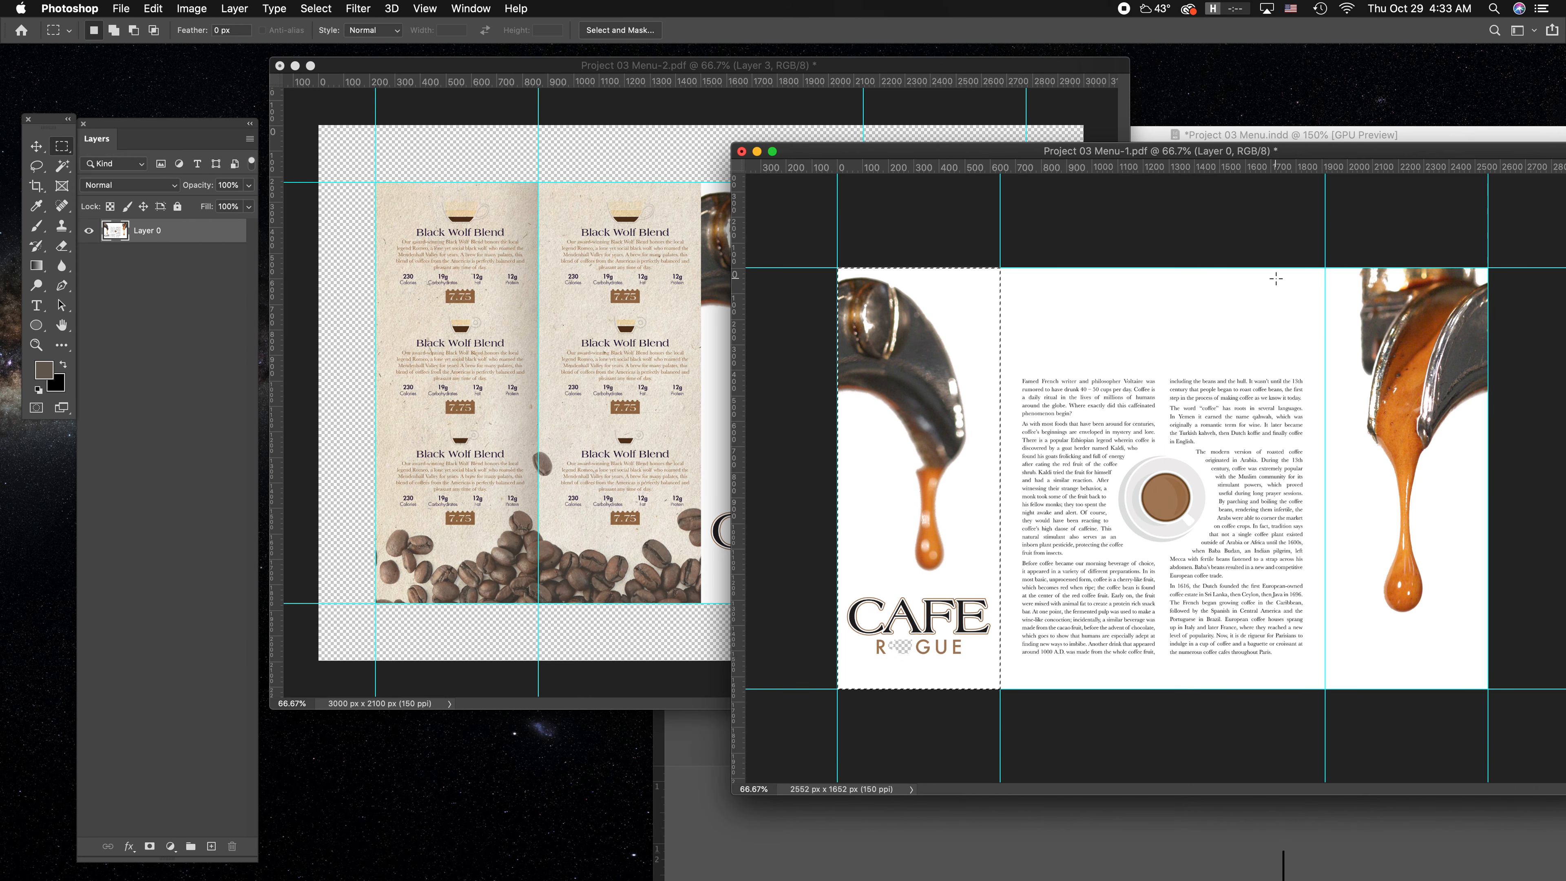
left_click_drag(1325, 268, 1485, 716)
key("v")
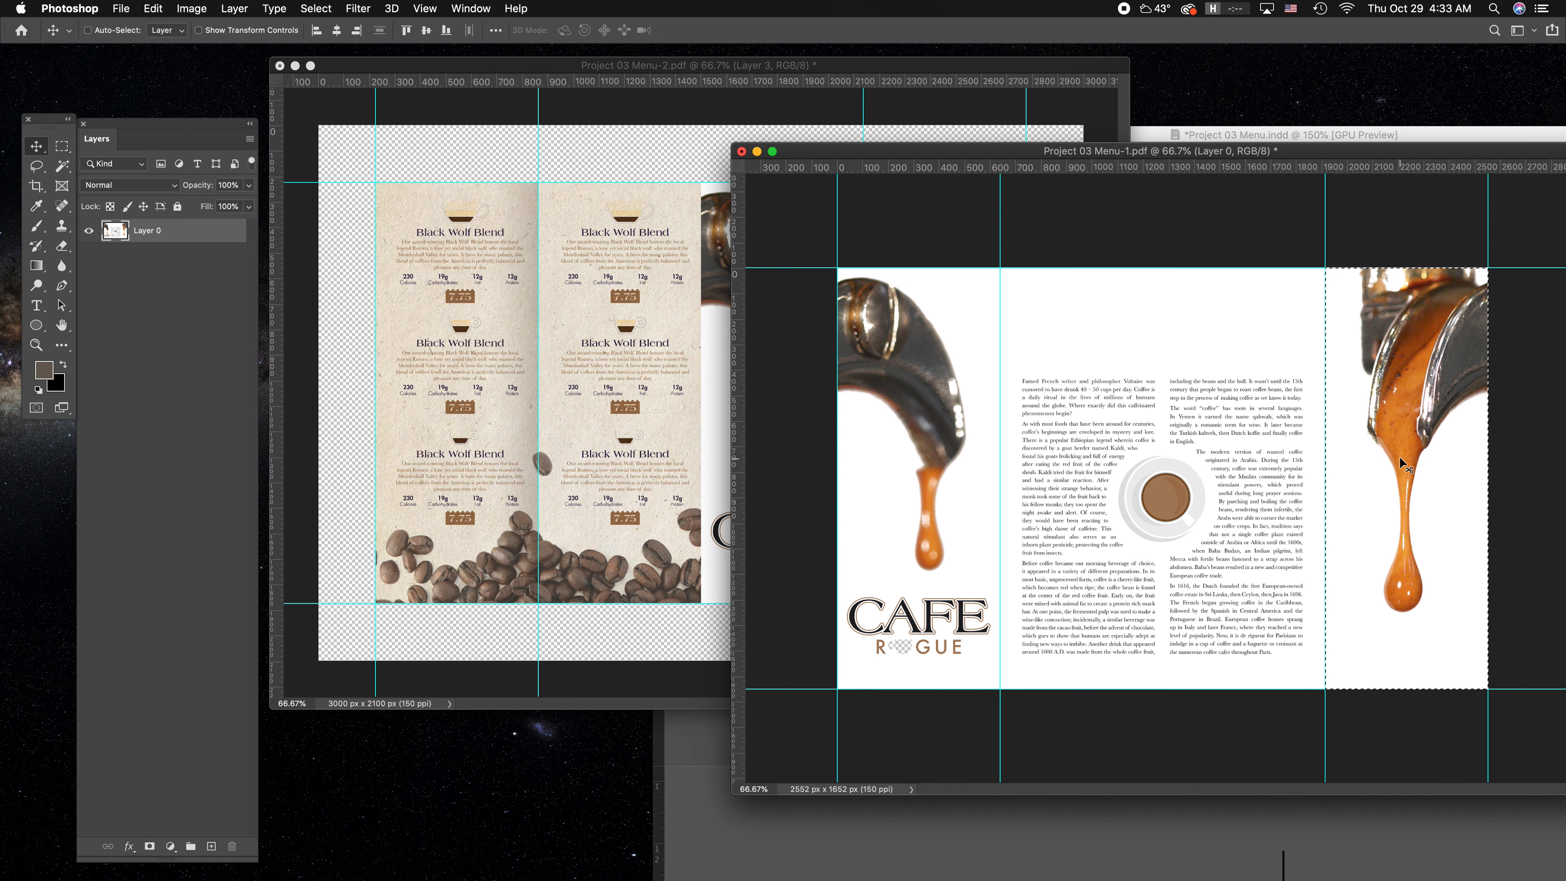
left_click_drag(1403, 432, 552, 323)
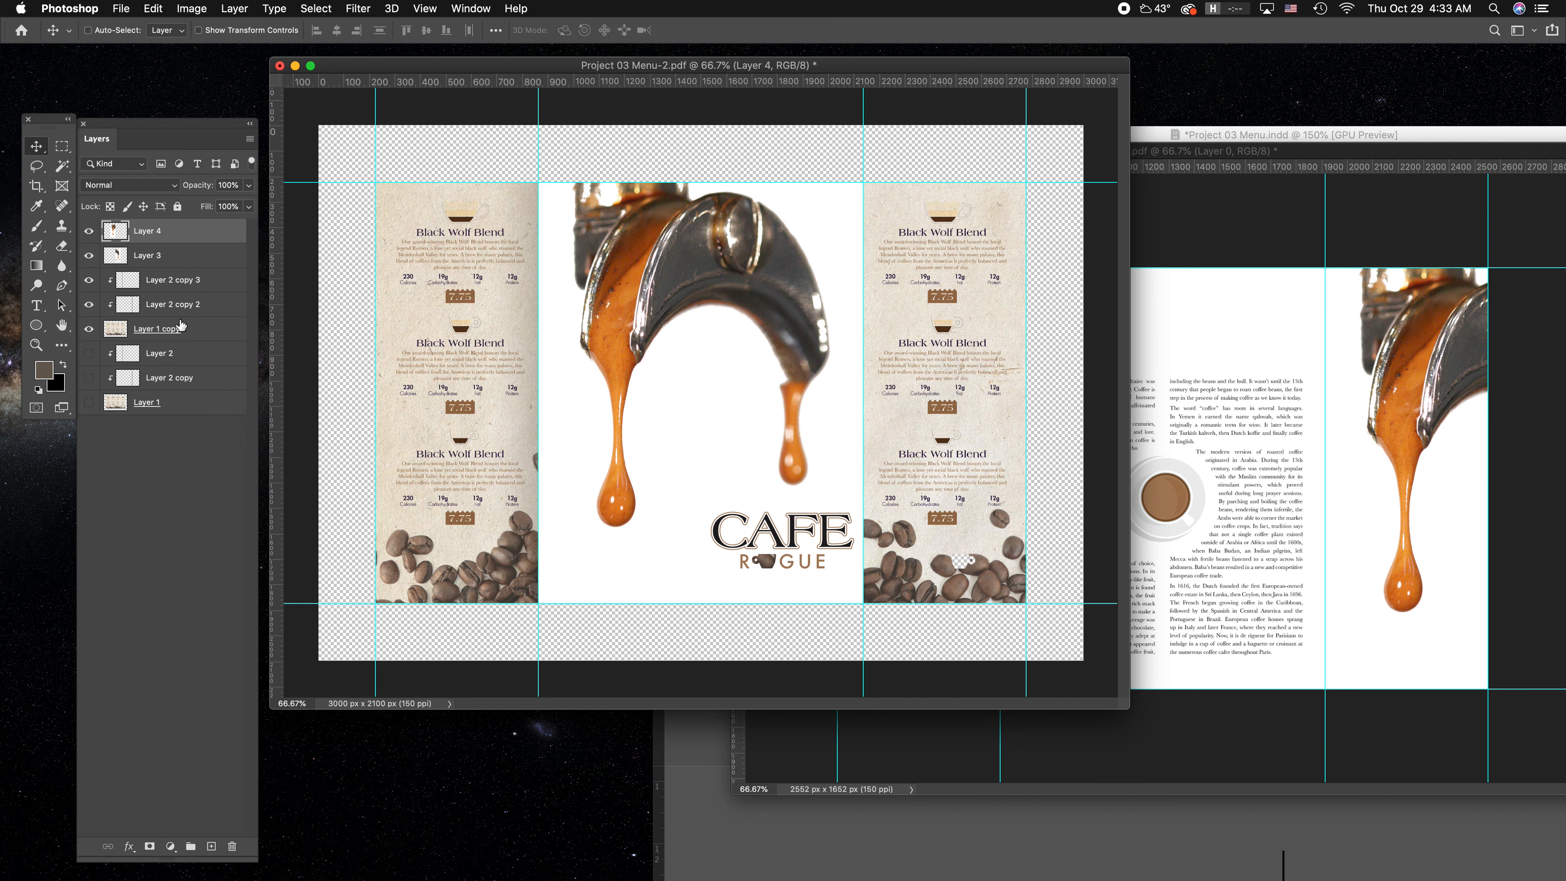
Delete the shadow layers Layer 2 copy 3 and Layer 2 copy 2.
left_click(204, 328)
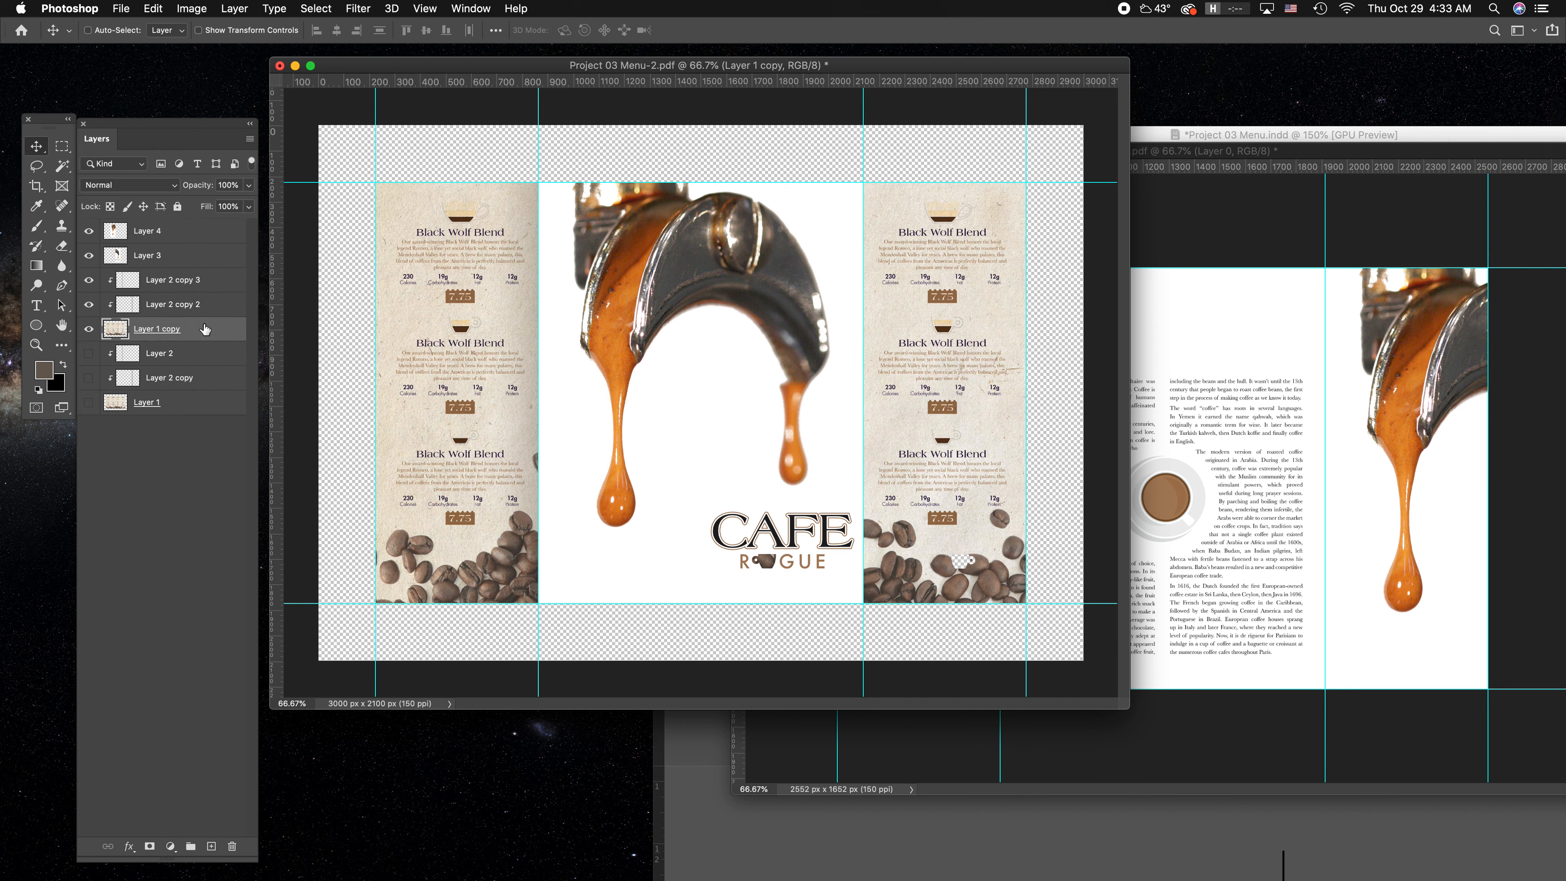
left_click(199, 304)
left_click(213, 285, "shift")
left_click_drag(189, 283, 231, 846)
Delete the left and right outer panels from Layer 1 copy, using the fold guides as the selection edges.
left_click(62, 146)
left_click_drag(349, 165, 538, 648)
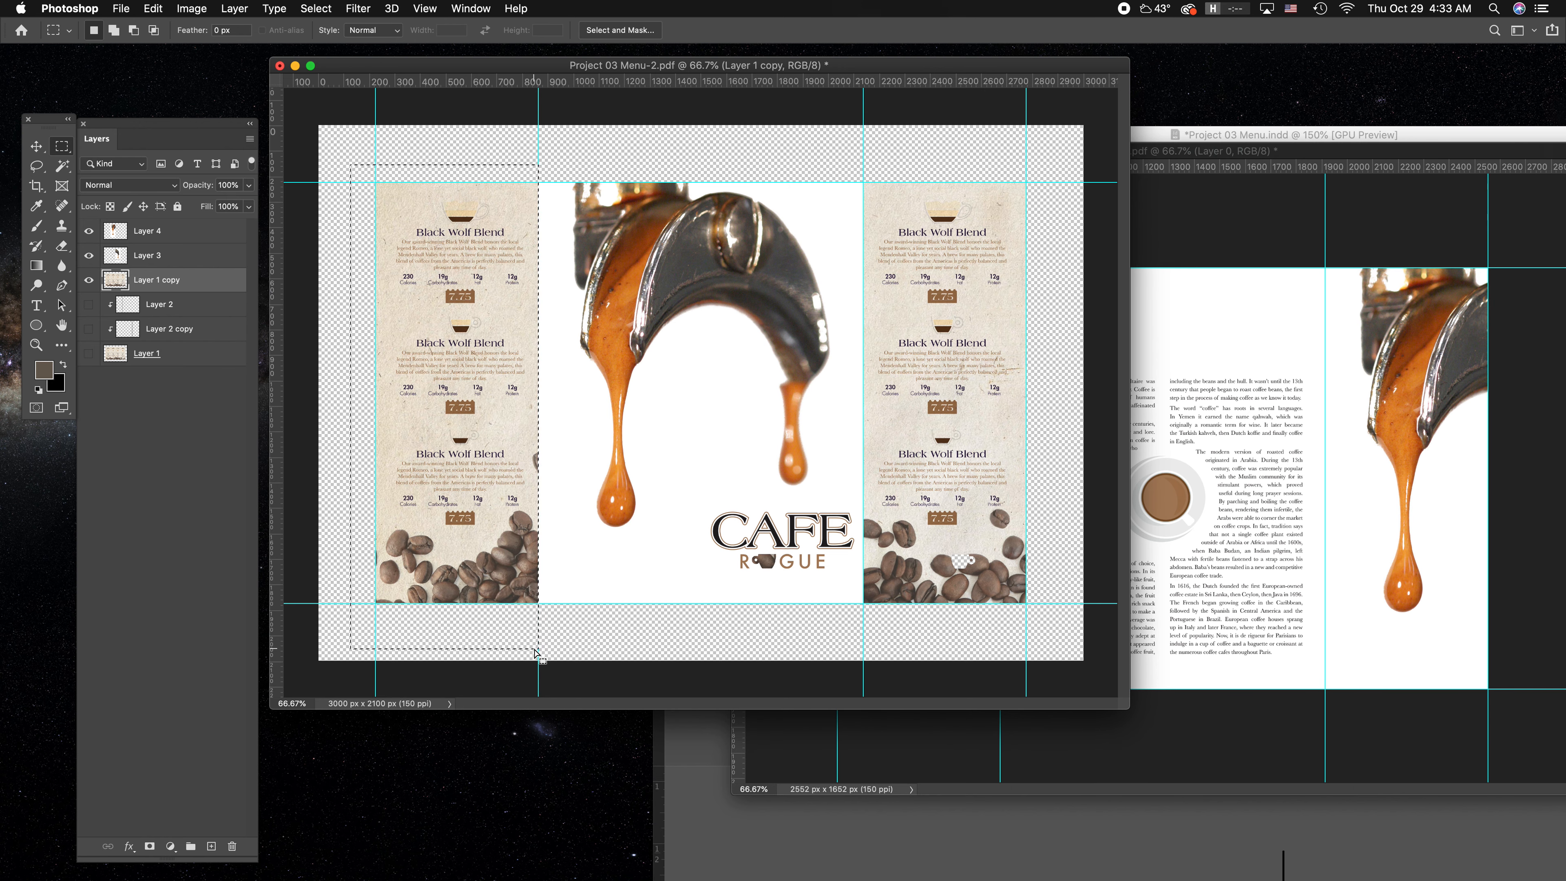
key("Delete")
left_click_drag(1058, 160, 863, 622)
key("Delete")
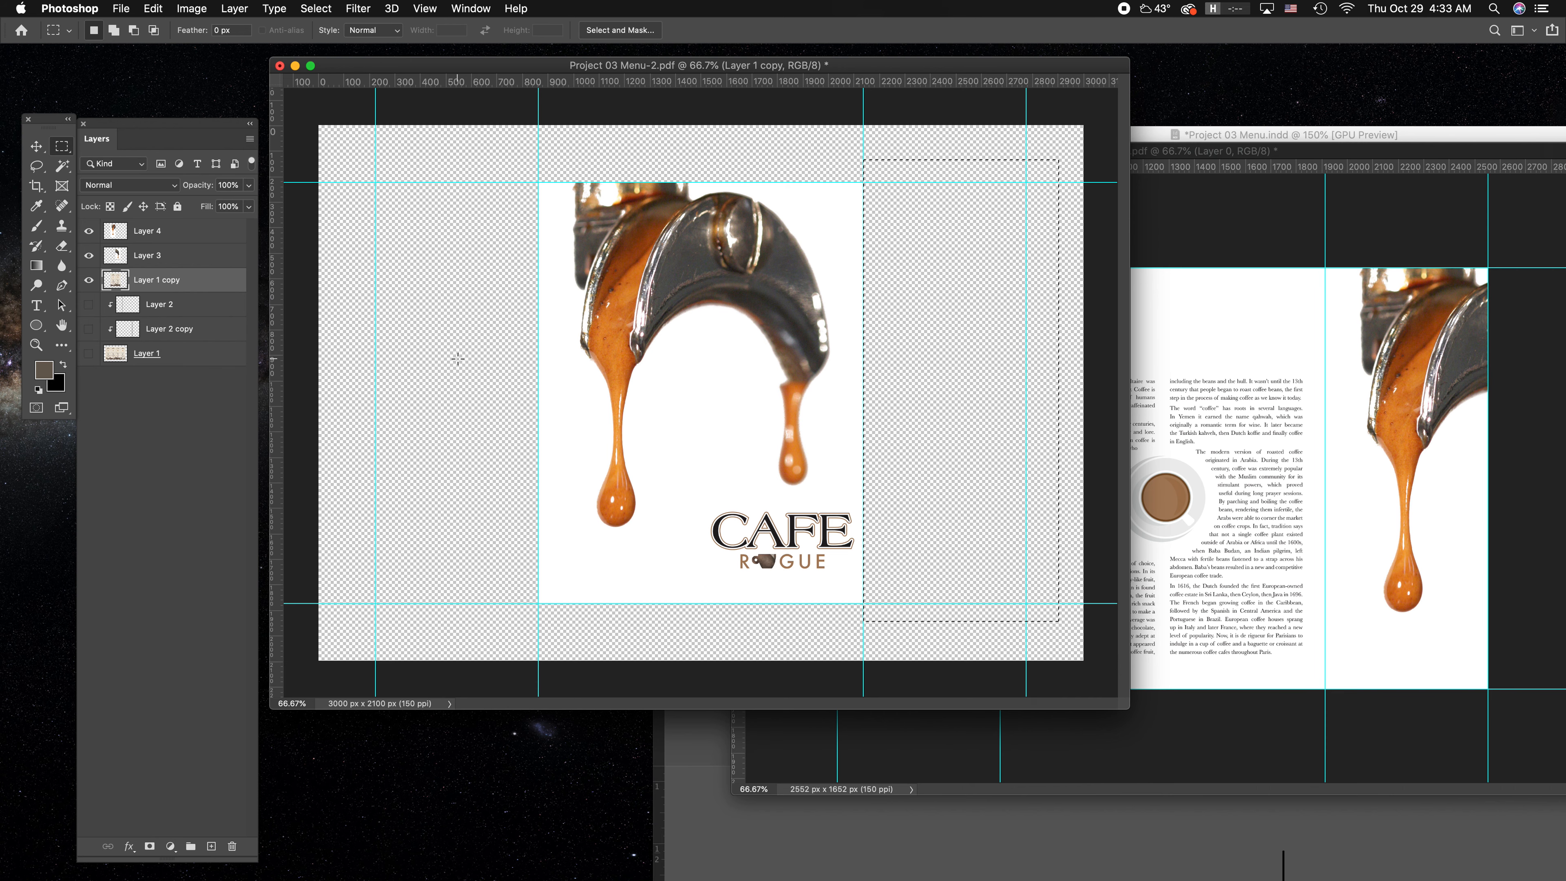
Transform the left flap on Layer 4 to slightly under 60% width, keeping its outer edge on the fold, and skew its inner edge downward.
mouse_move(90, 234)
left_mouse_down()
mouse_move(94, 259)
mouse_move(90, 232)
left_mouse_up()
left_click(193, 233)
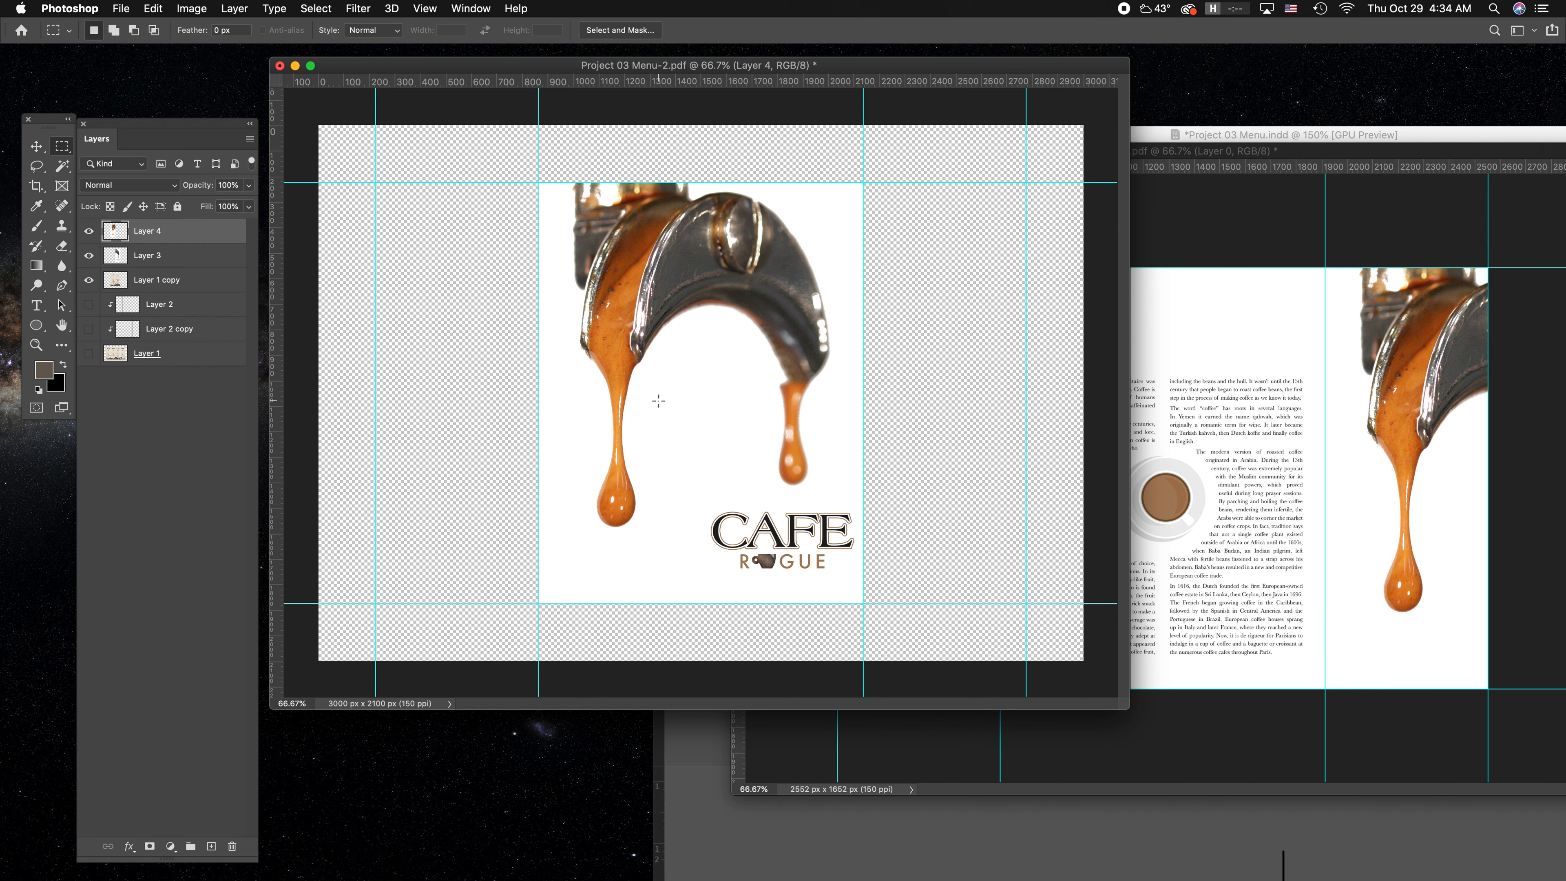
left_click(36, 146)
key("super+t")
left_click_drag(702, 392, 616, 388)
mouse_move(654, 183)
left_mouse_down()
mouse_move(688, 129)
mouse_move(795, 280)
mouse_move(654, 182)
left_mouse_up()
left_click_drag(654, 603, 635, 642)
left_click_drag(654, 183, 634, 219)
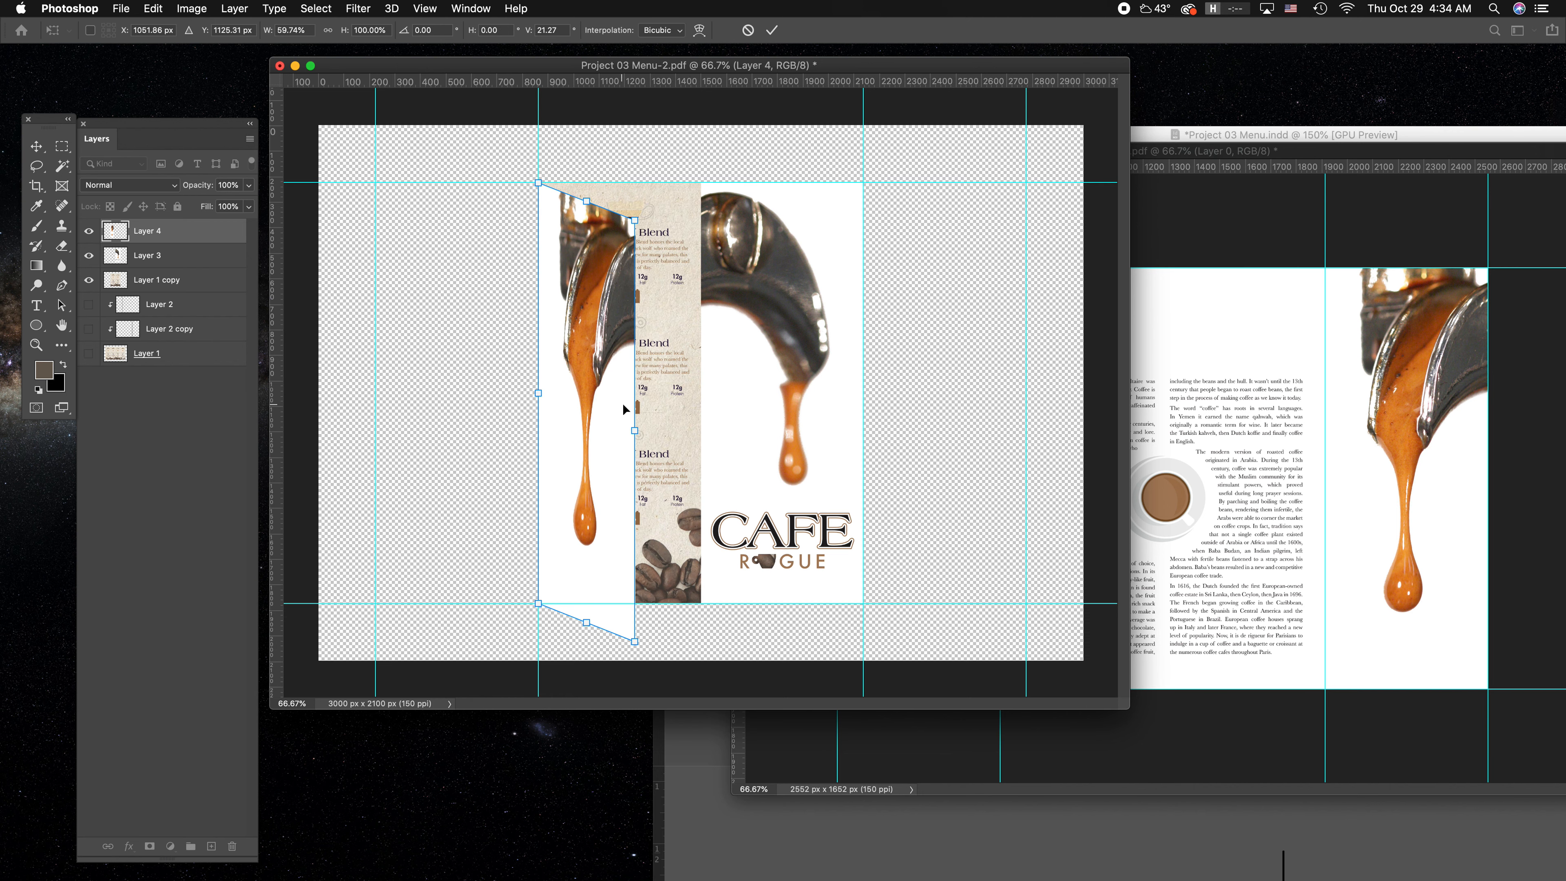
mouse_move(640, 437)
left_mouse_down()
mouse_move(671, 392)
mouse_move(636, 412)
mouse_move(635, 434)
left_mouse_up()
key("Return")
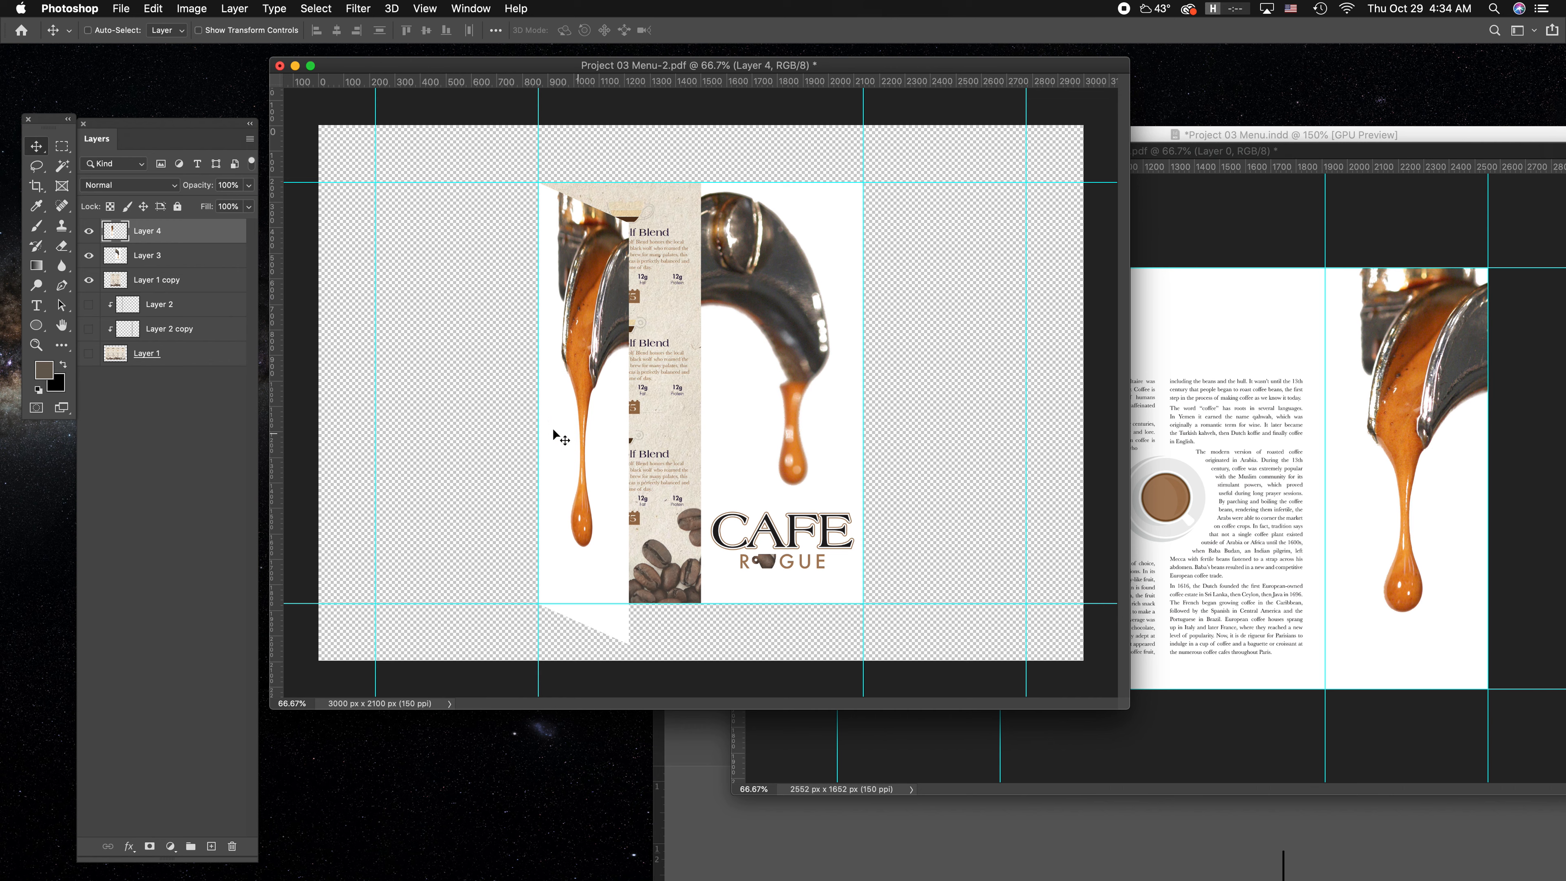
Transform the cover flap on Layer 3 to about 59% width and skew its inner edge downward by about 23 degrees.
left_click(206, 257)
key("super+t")
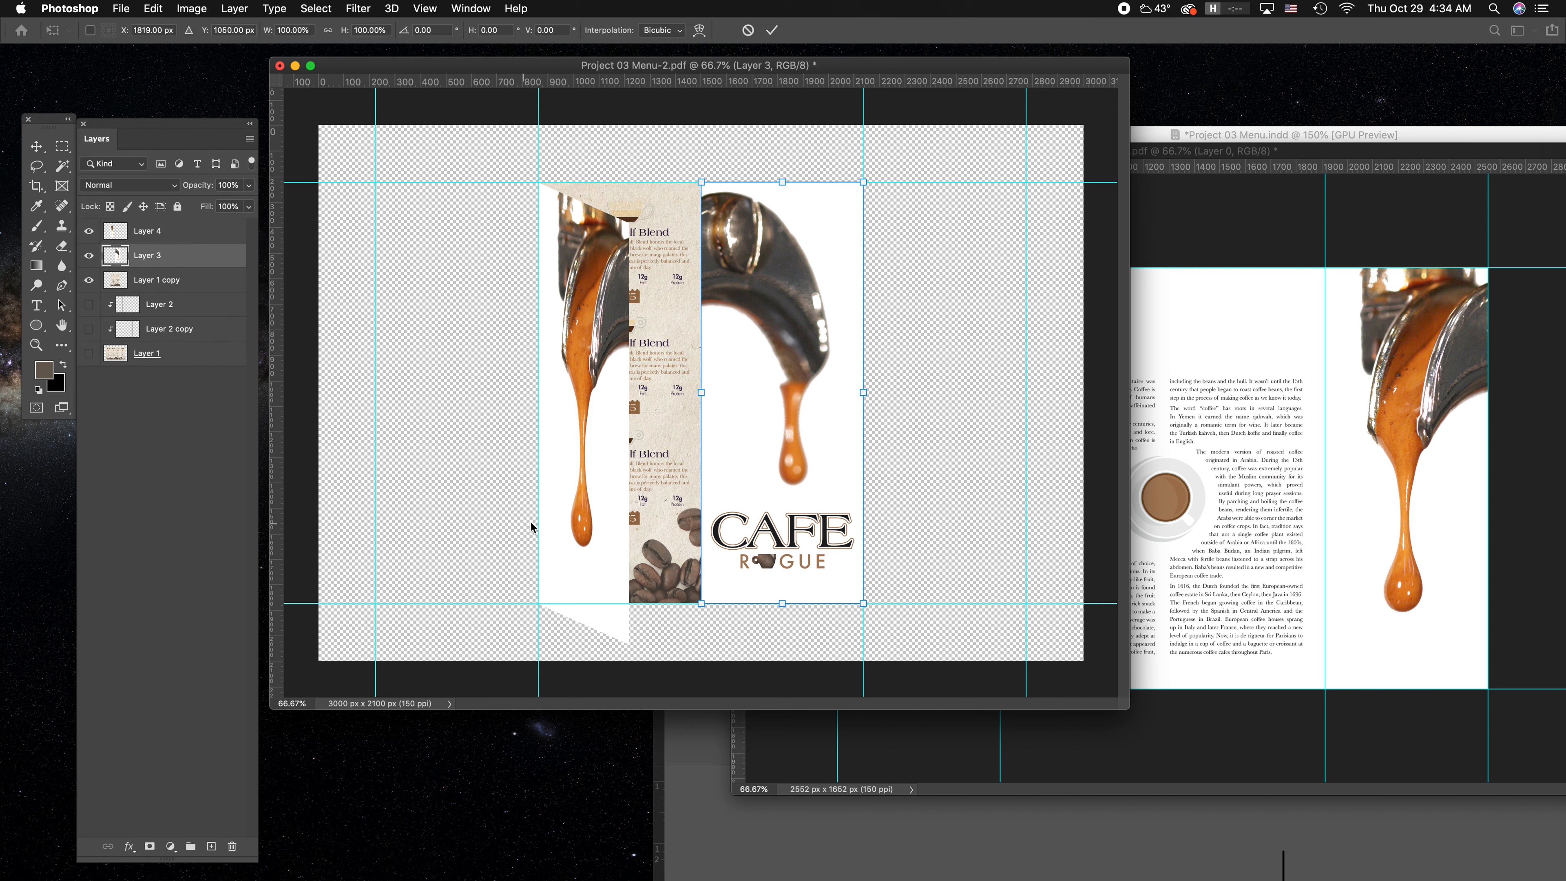
left_click_drag(703, 393, 734, 435)
left_click_drag(746, 437, 770, 435)
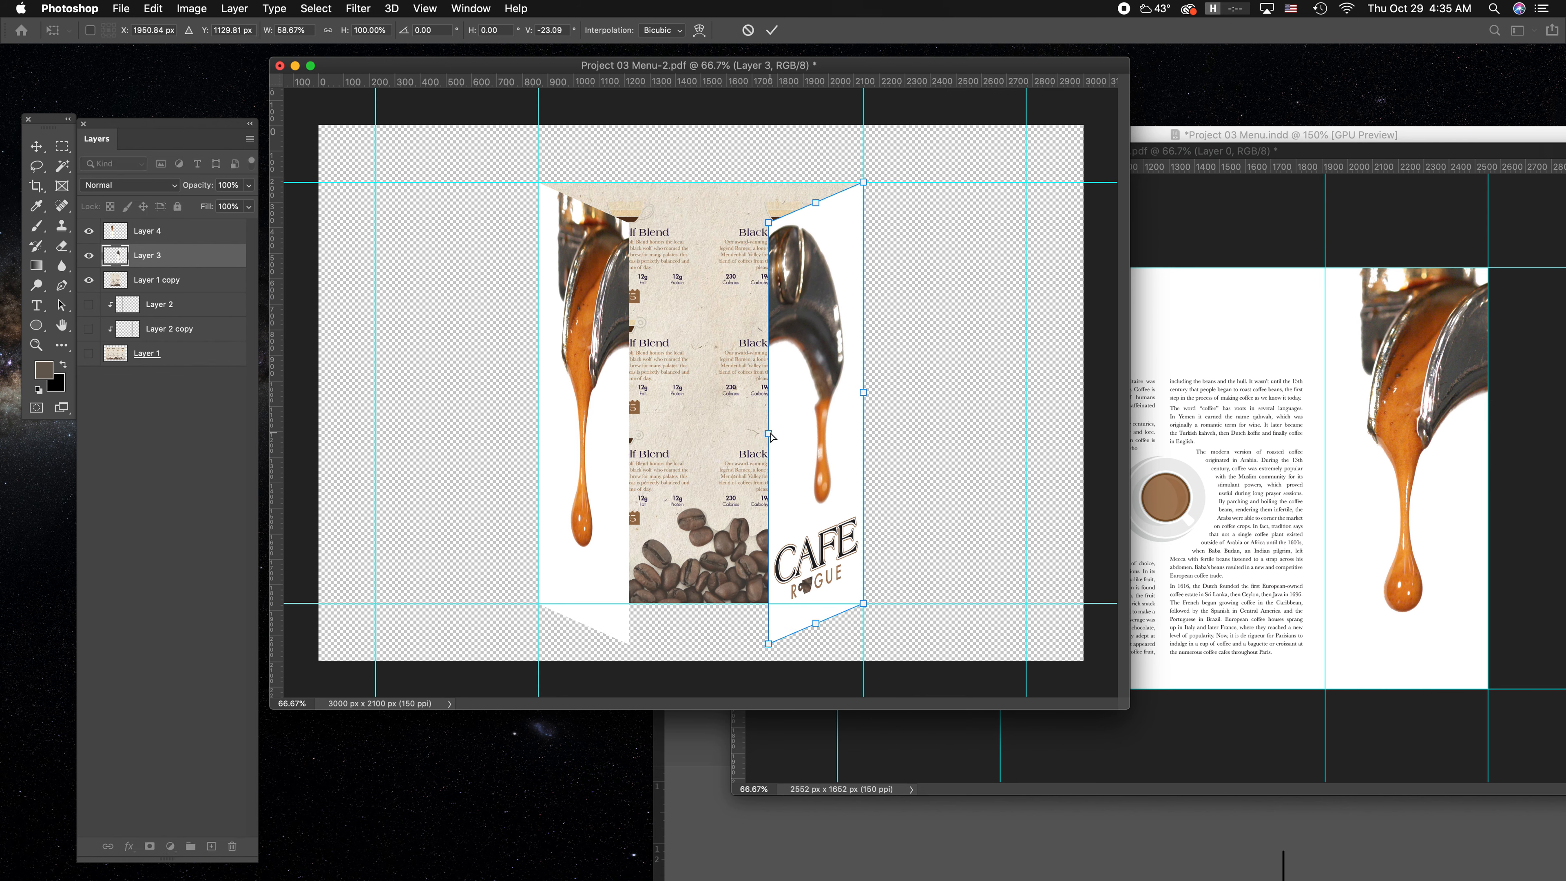
key("Return")
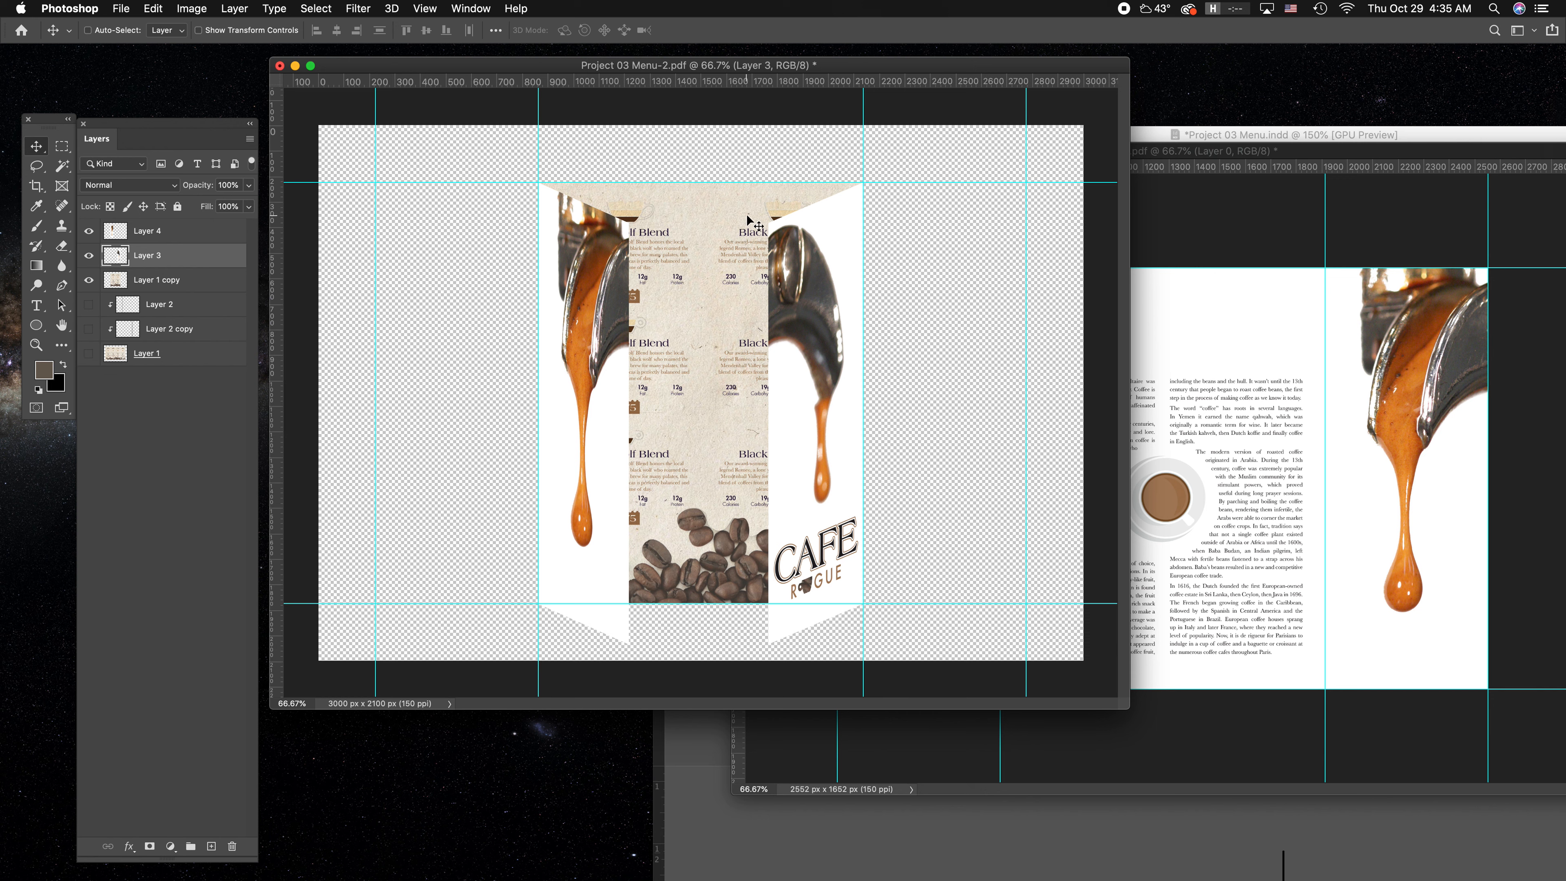
Add a new layer above Layer 1 copy and draw a brown-to-transparent gradient from the left fold guide toward the menu's centre.
left_click(176, 280)
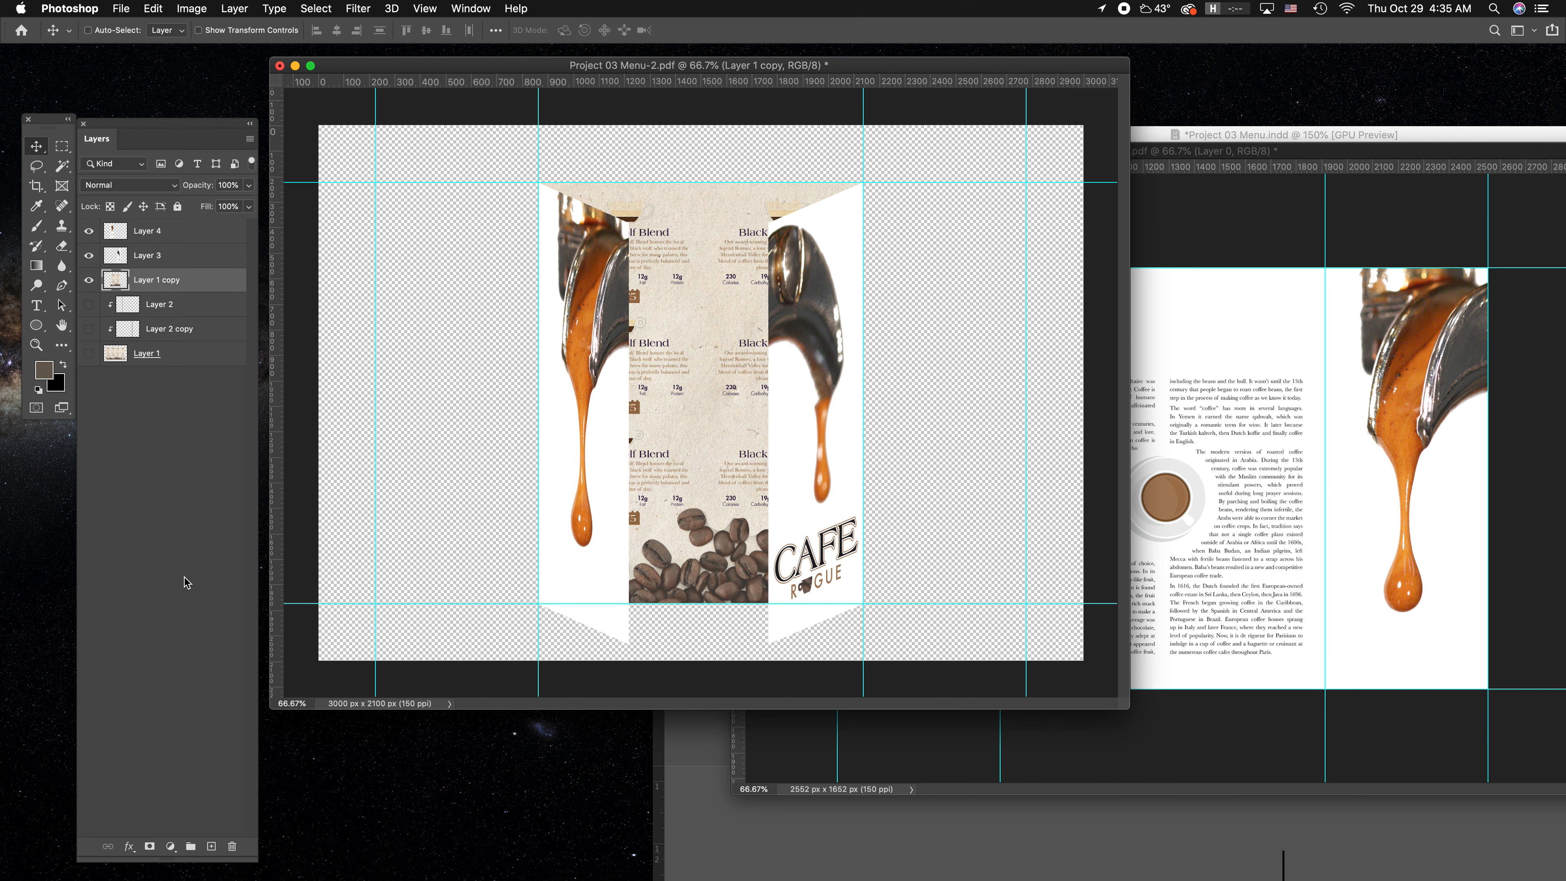
left_click(210, 854)
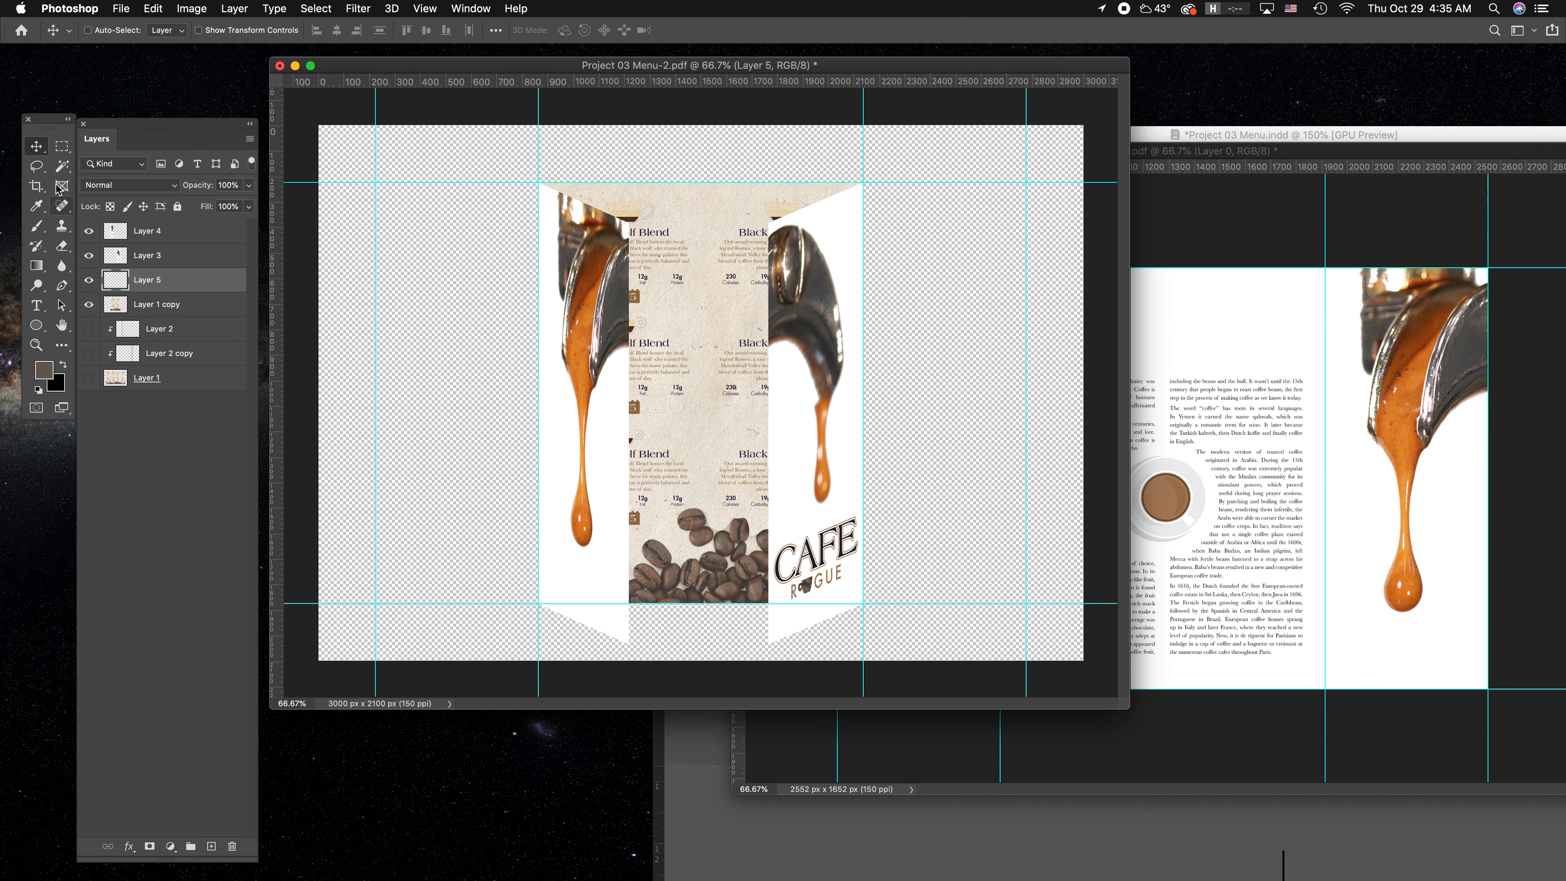
left_click(37, 265)
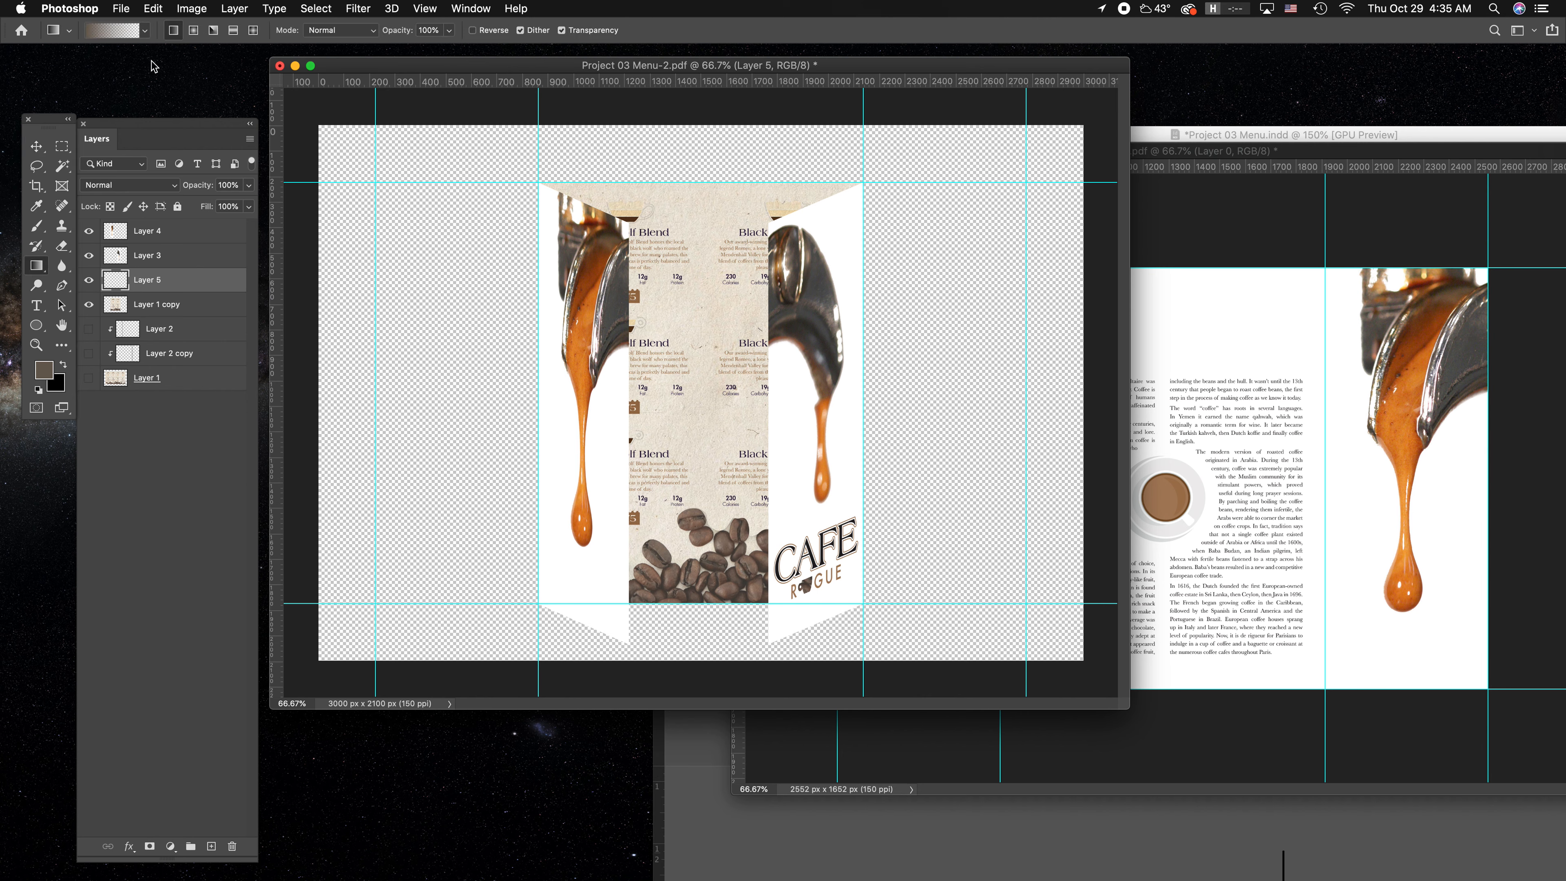
left_click_drag(535, 203, 694, 223)
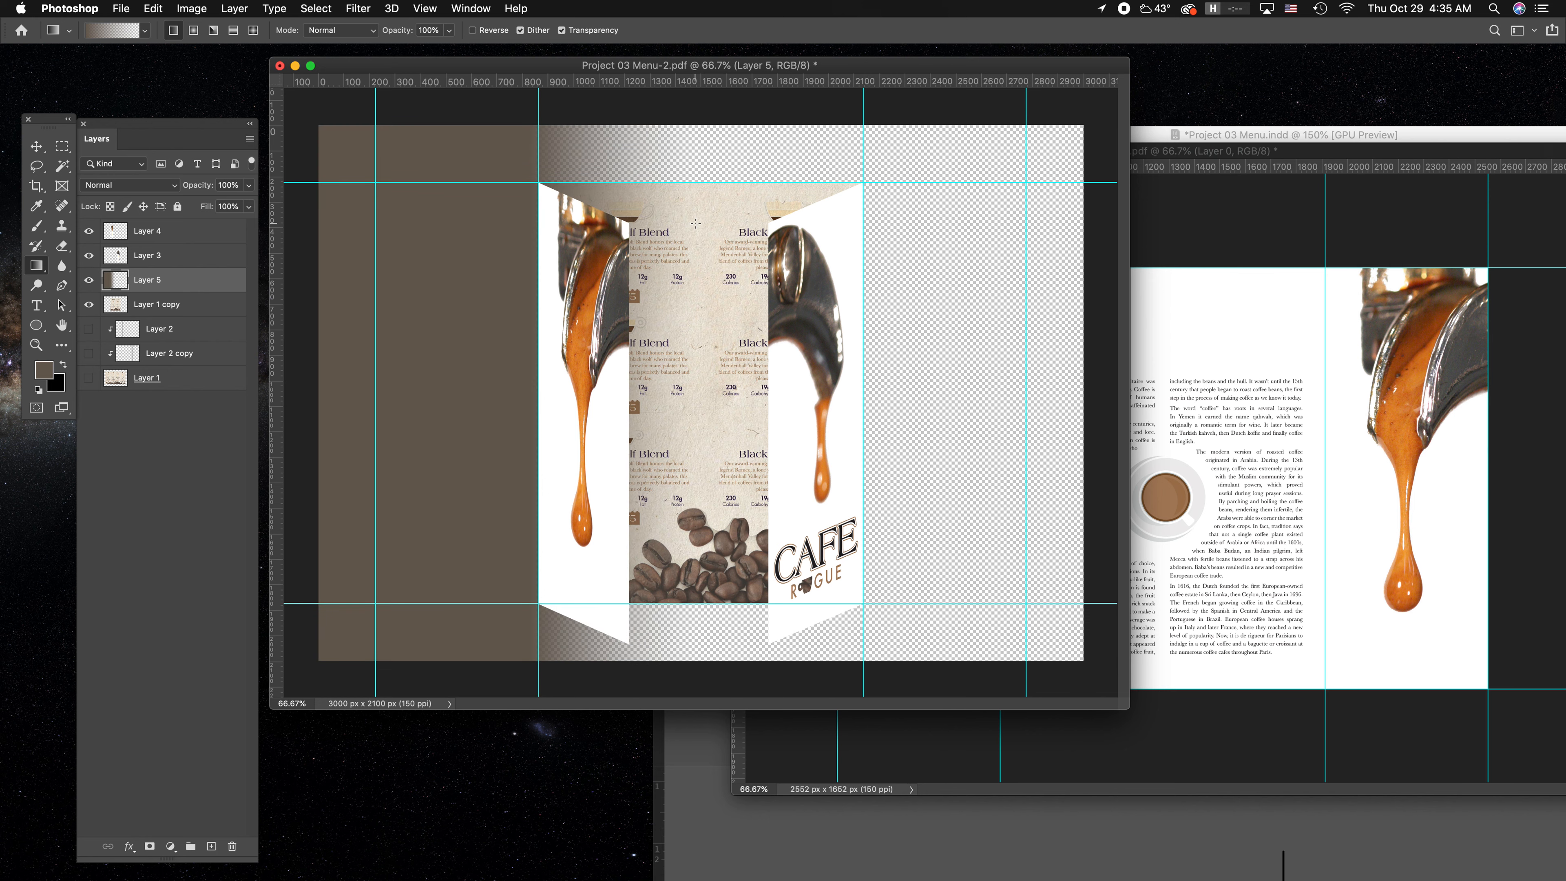
Set the gradient on Layer 5 to Multiply, clip it to Layer 1 copy, and position it as shading behind the left flap.
left_click(37, 146)
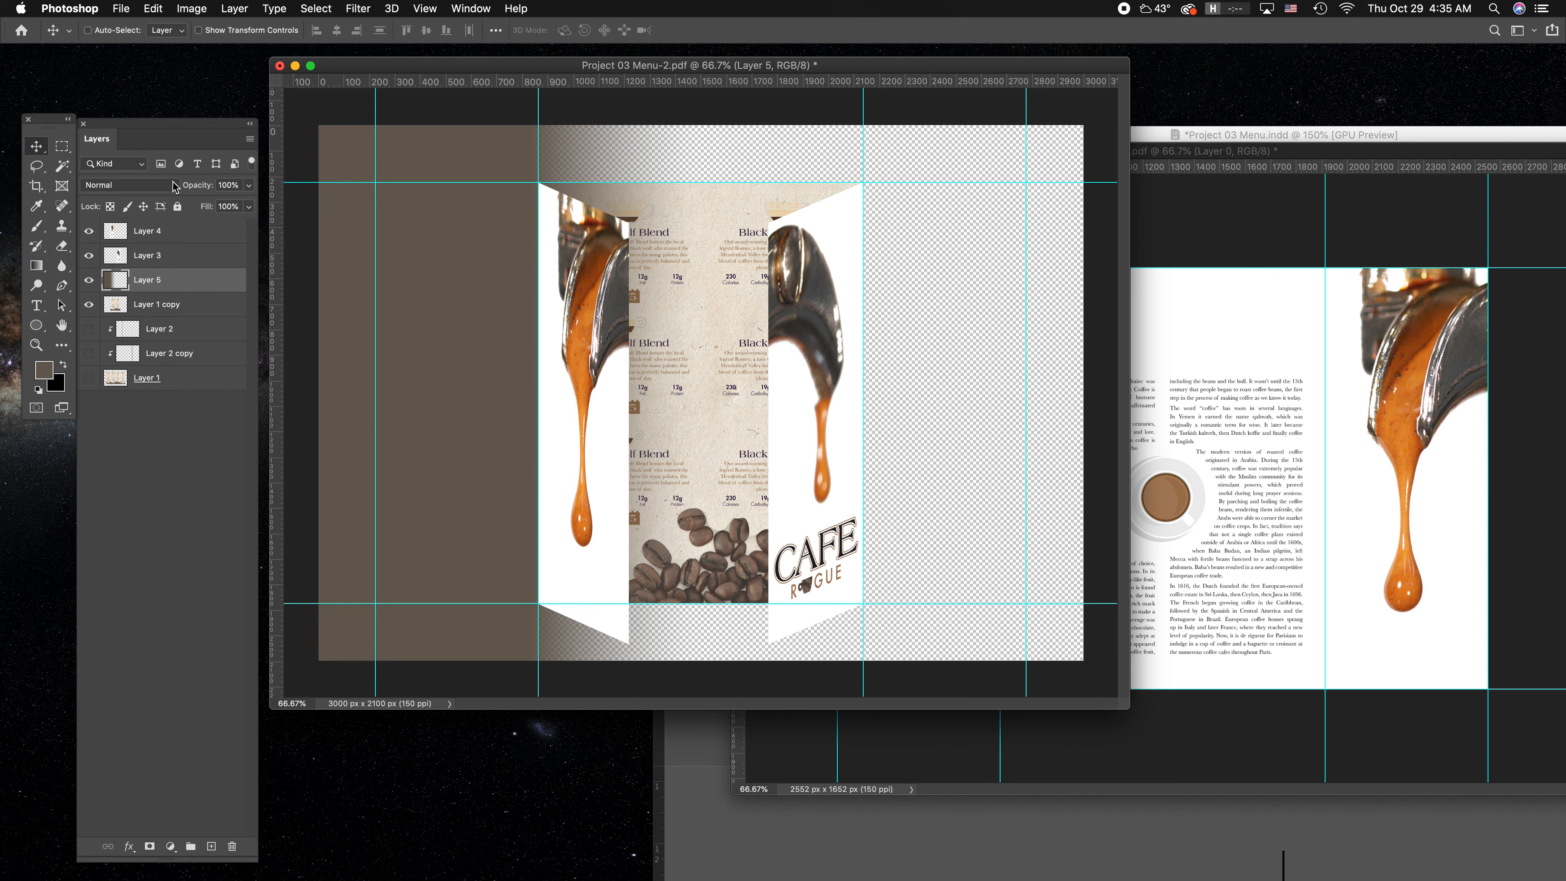
left_click(151, 186)
left_click(123, 227)
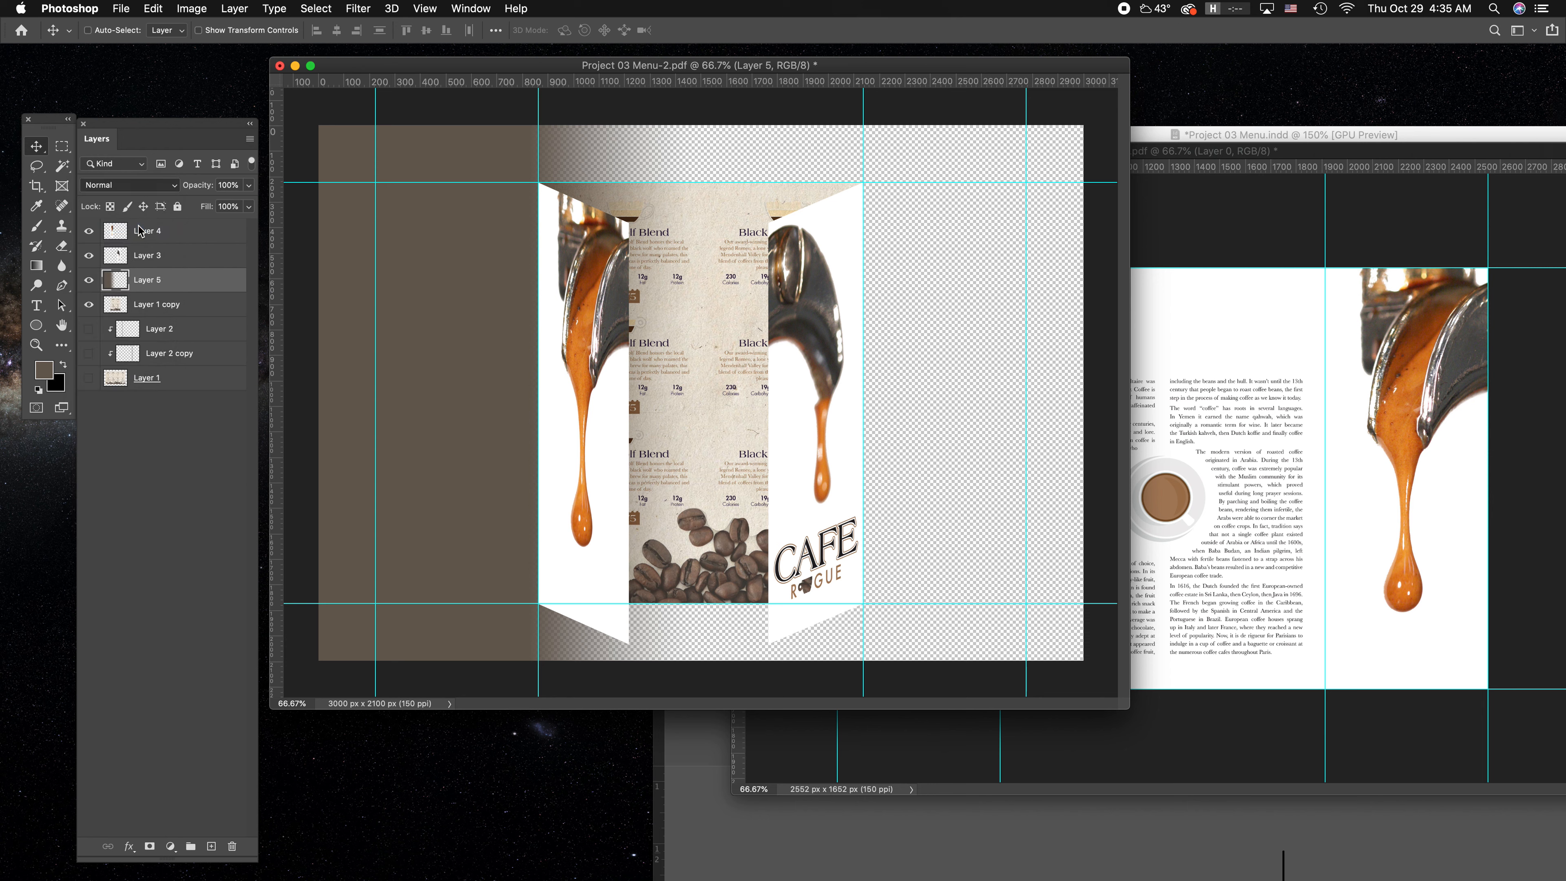
left_click_drag(672, 216, 674, 231)
right_click(186, 285)
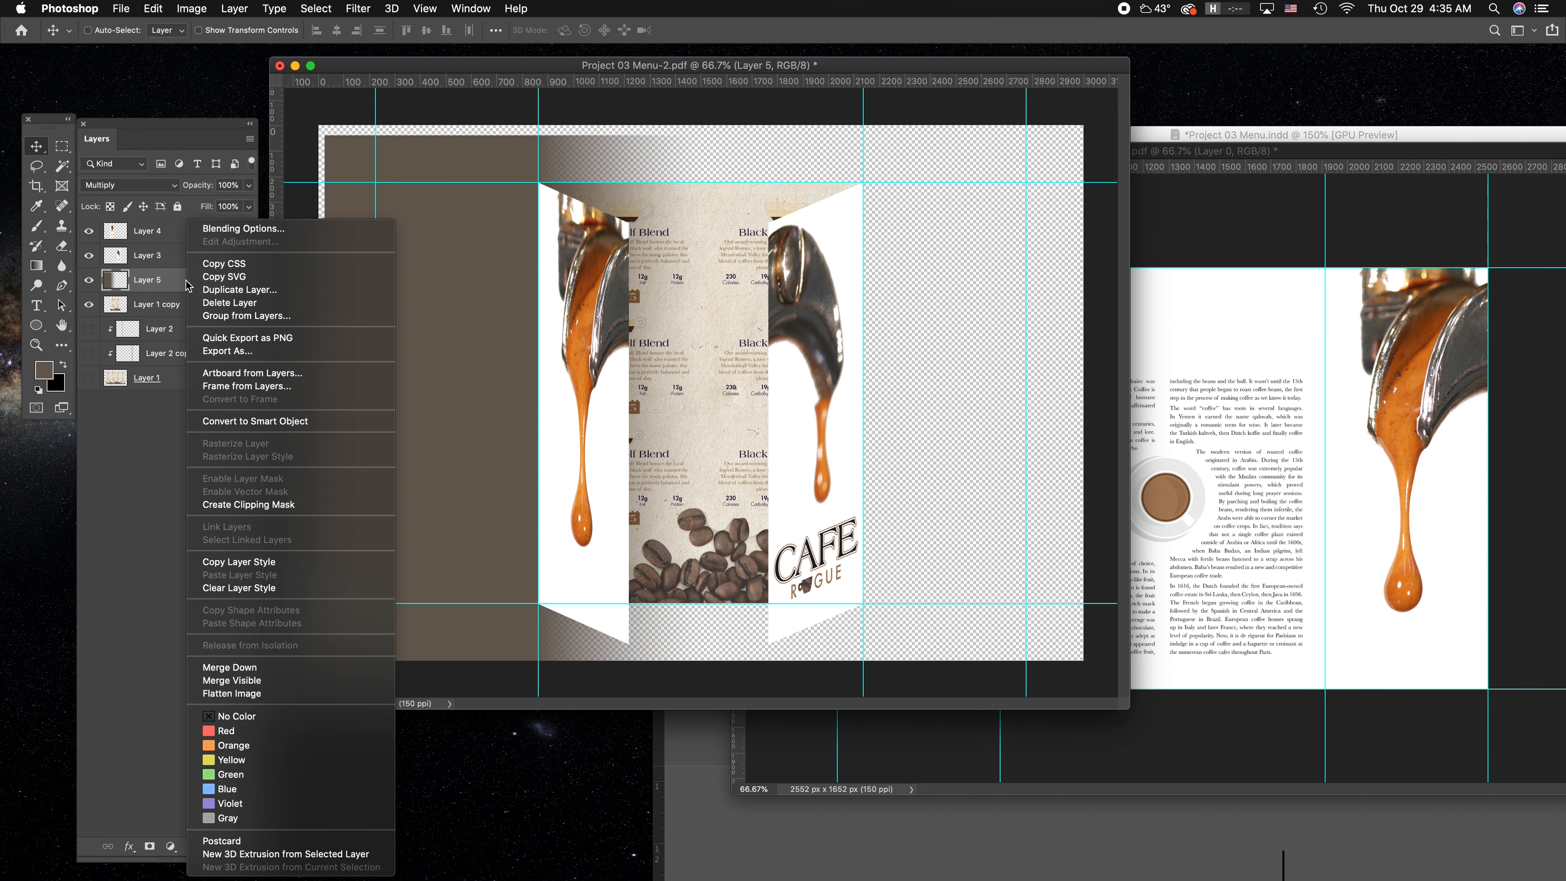
left_click(255, 505)
left_click_drag(661, 212, 661, 213)
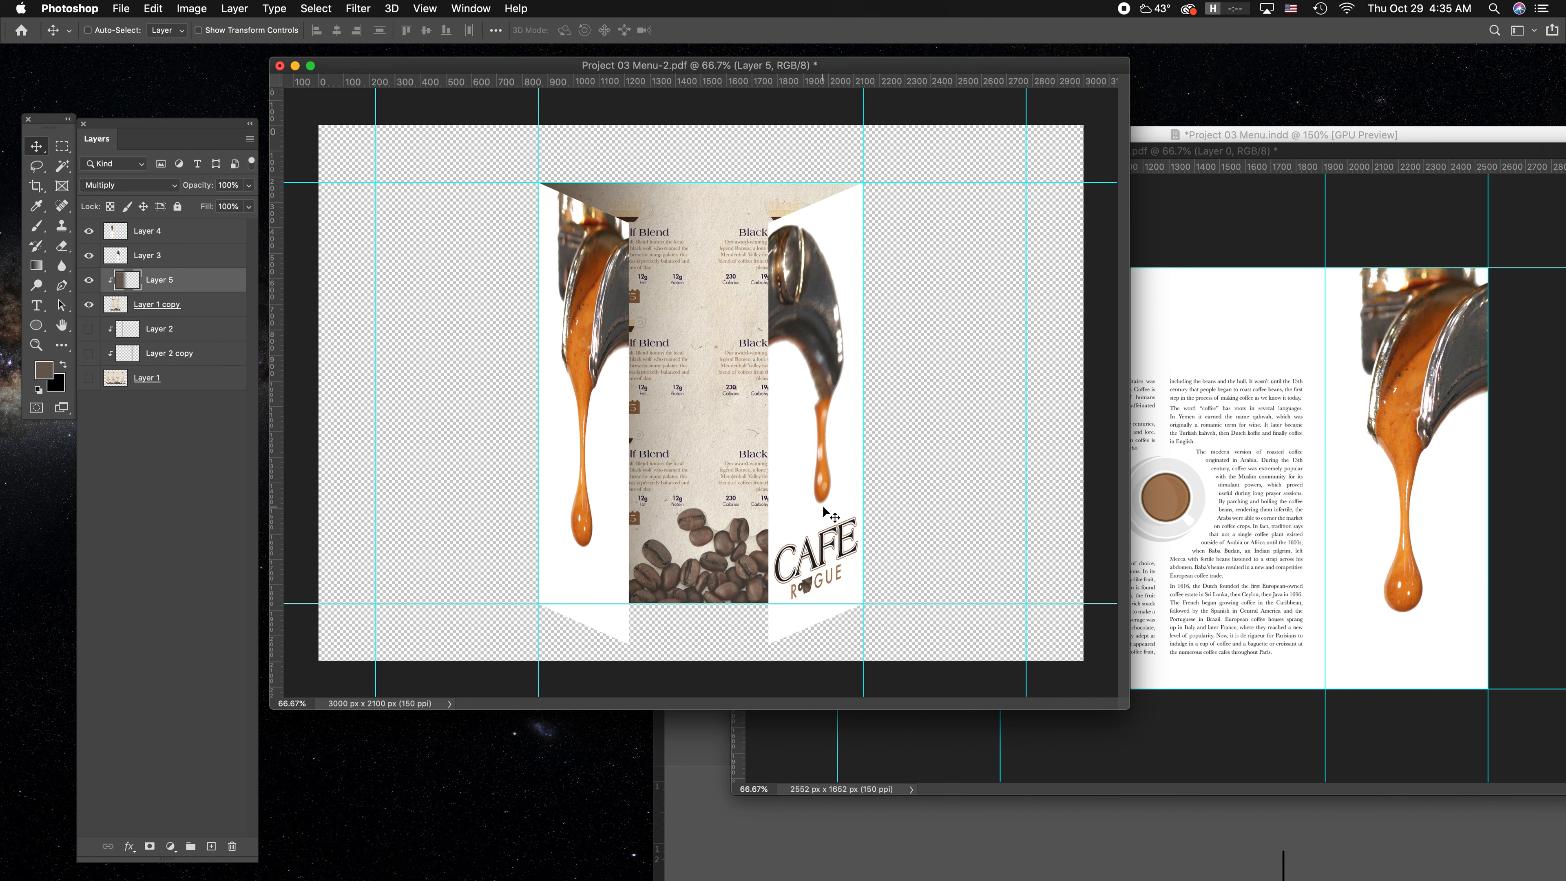
Hide Layer 4, Layer 3, Layer 5 and Layer 1 copy, and show Layer 1 with its two shadow layers.
left_click(152, 471)
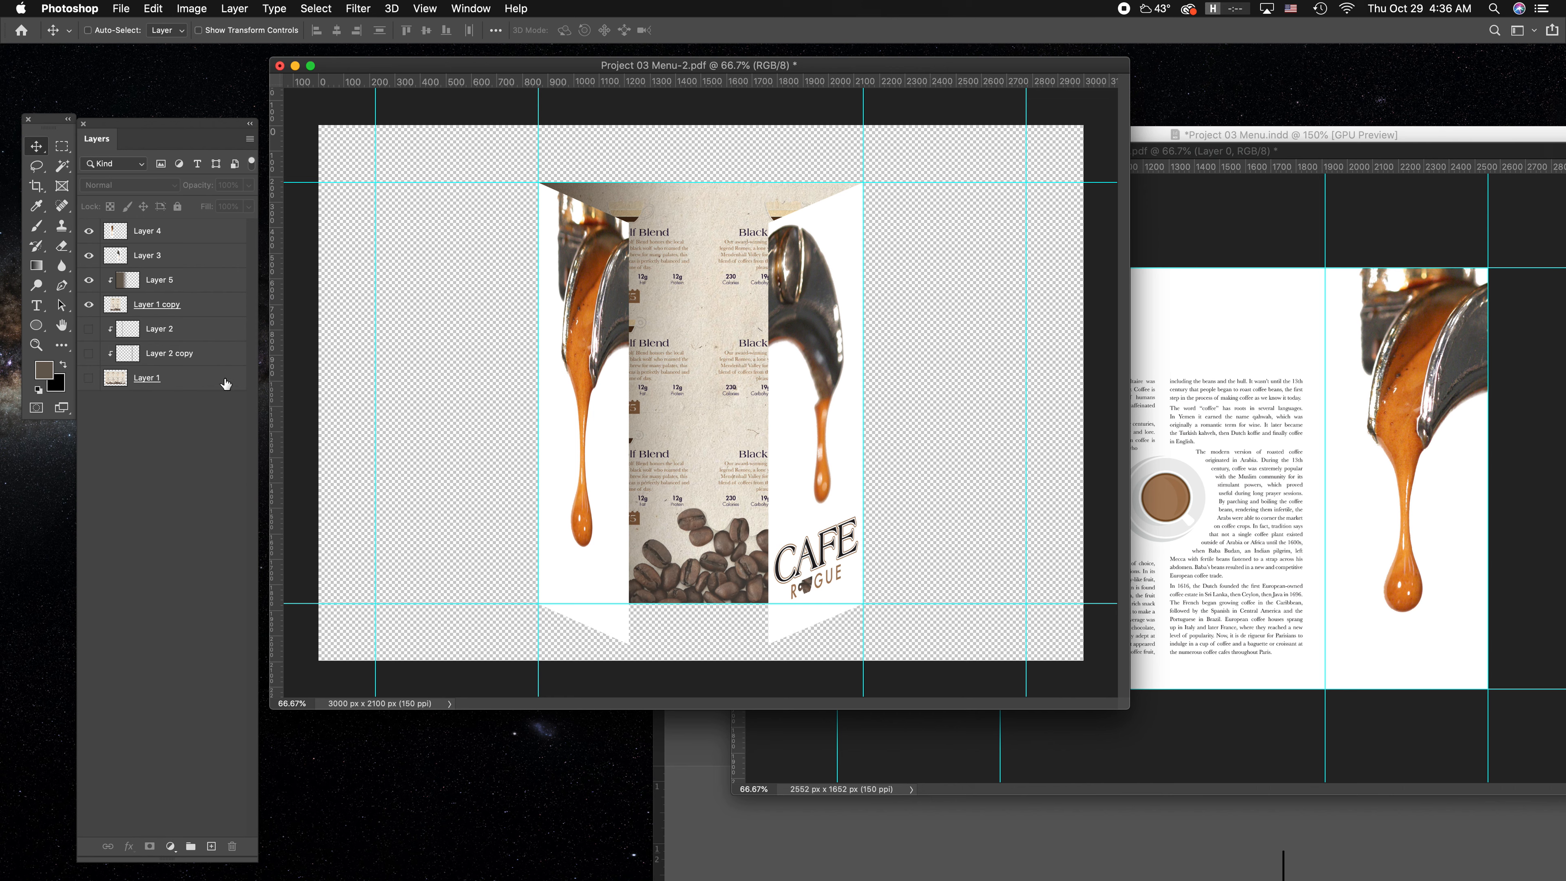
left_click_drag(88, 304, 88, 241)
left_click_drag(91, 376, 91, 331)
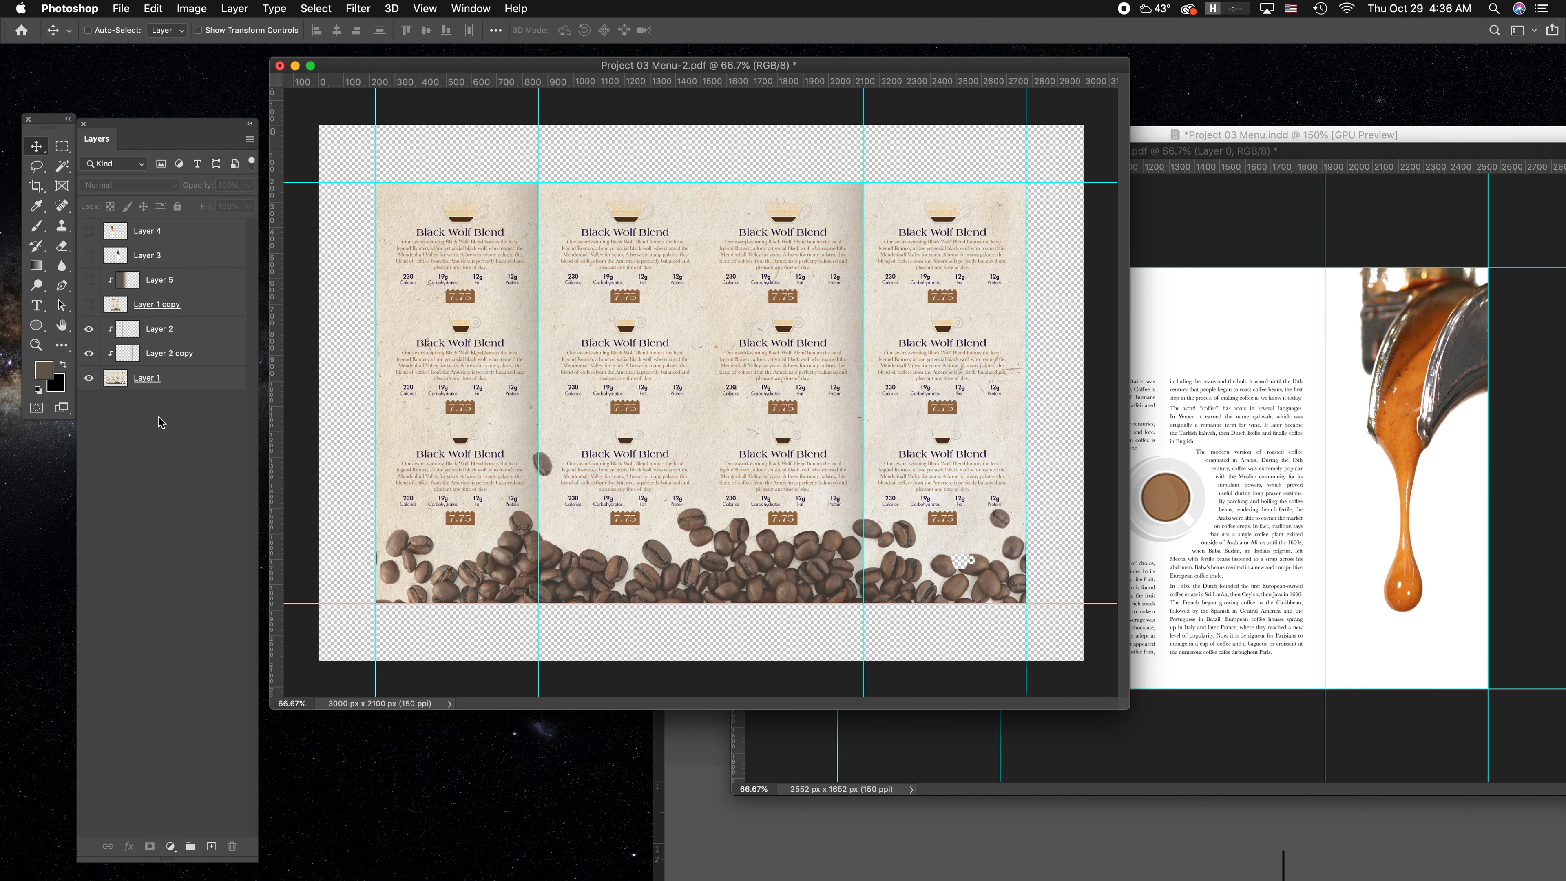
Duplicate Layer 2, Layer 2 copy and Layer 1 again for another mockup view, and hide the source layers.
left_click(191, 333)
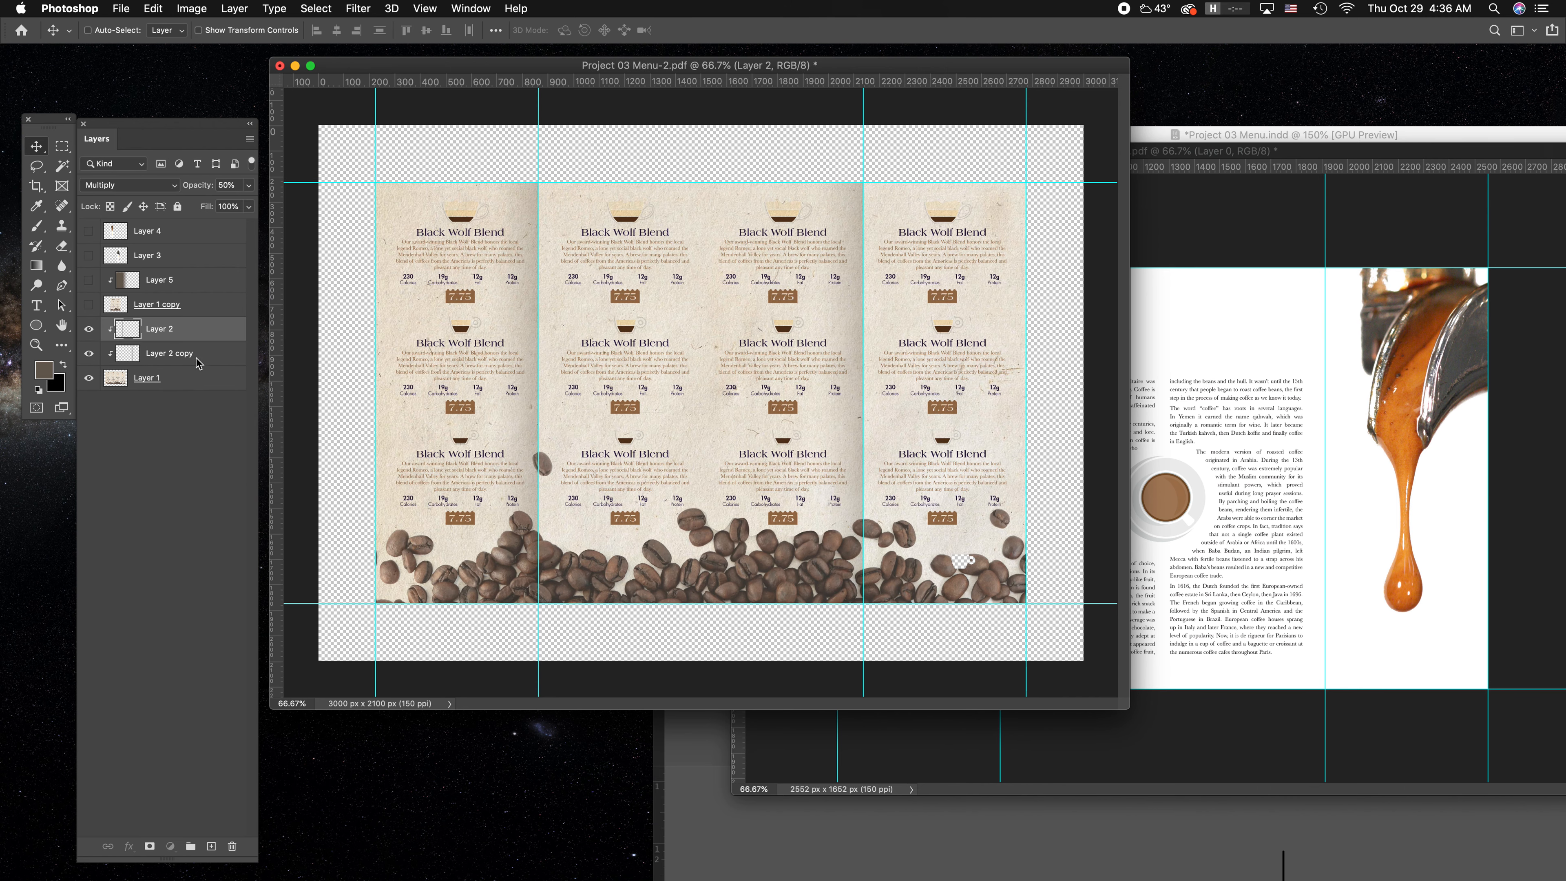
left_click(193, 377, "shift")
left_click_drag(195, 329, 213, 849)
left_click_drag(89, 402, 91, 454)
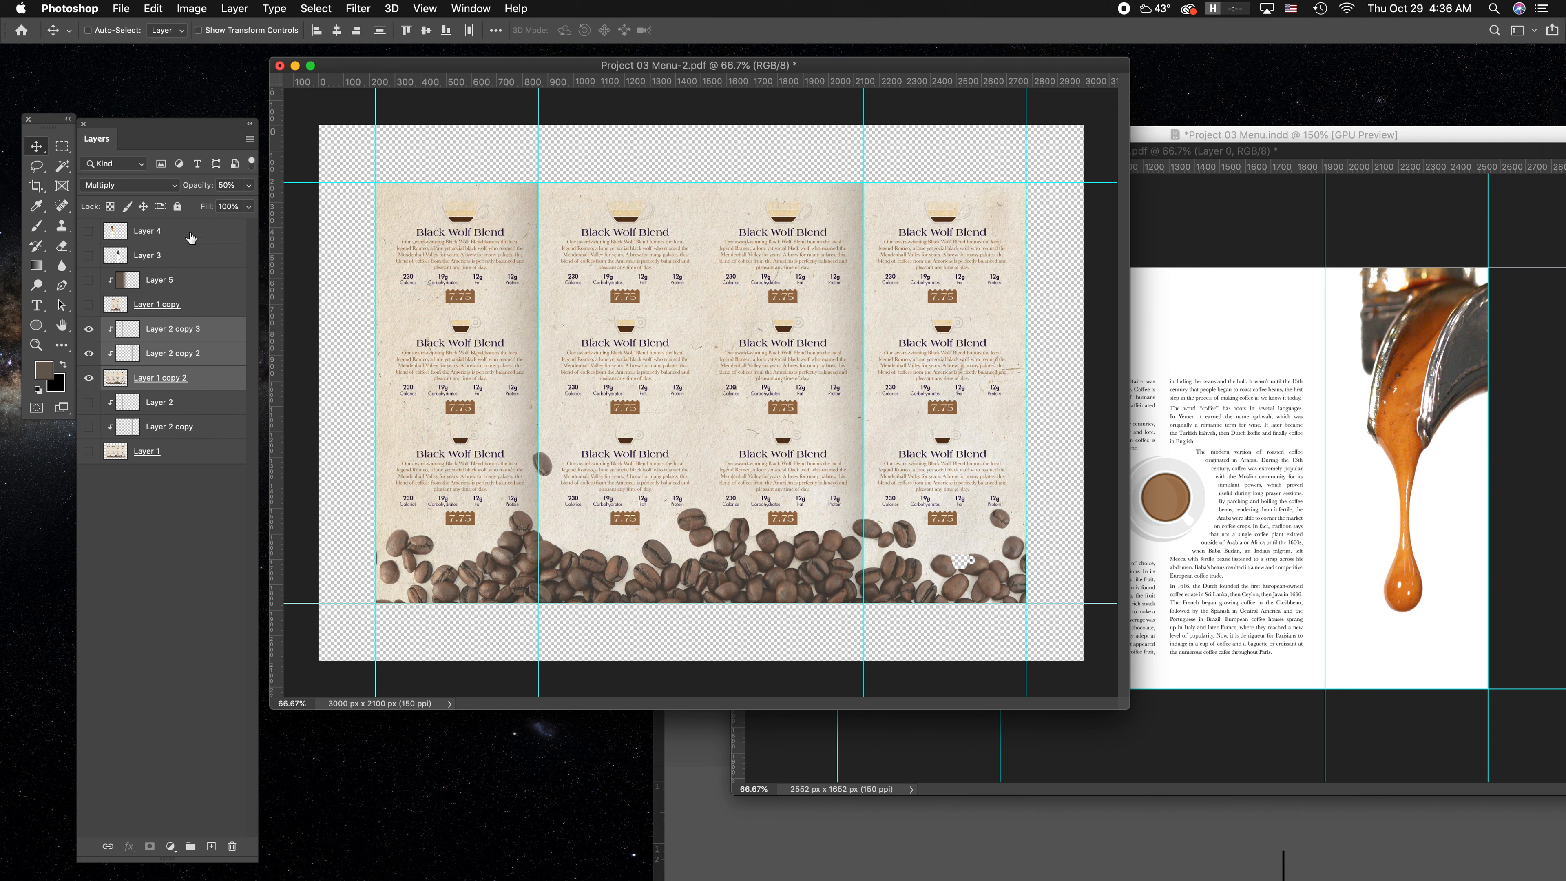
Show the skewed cover flap on Layer 3 and place a duplicate of it just above Layer 2 copy 3.
left_click(89, 255)
left_click_drag(181, 258, 181, 316)
Delete the right outer panel from Layer 1 copy 2 up to the right fold guide, and clear the selection.
left_click(185, 402)
key("m")
left_click_drag(1048, 163, 863, 630)
key("Delete")
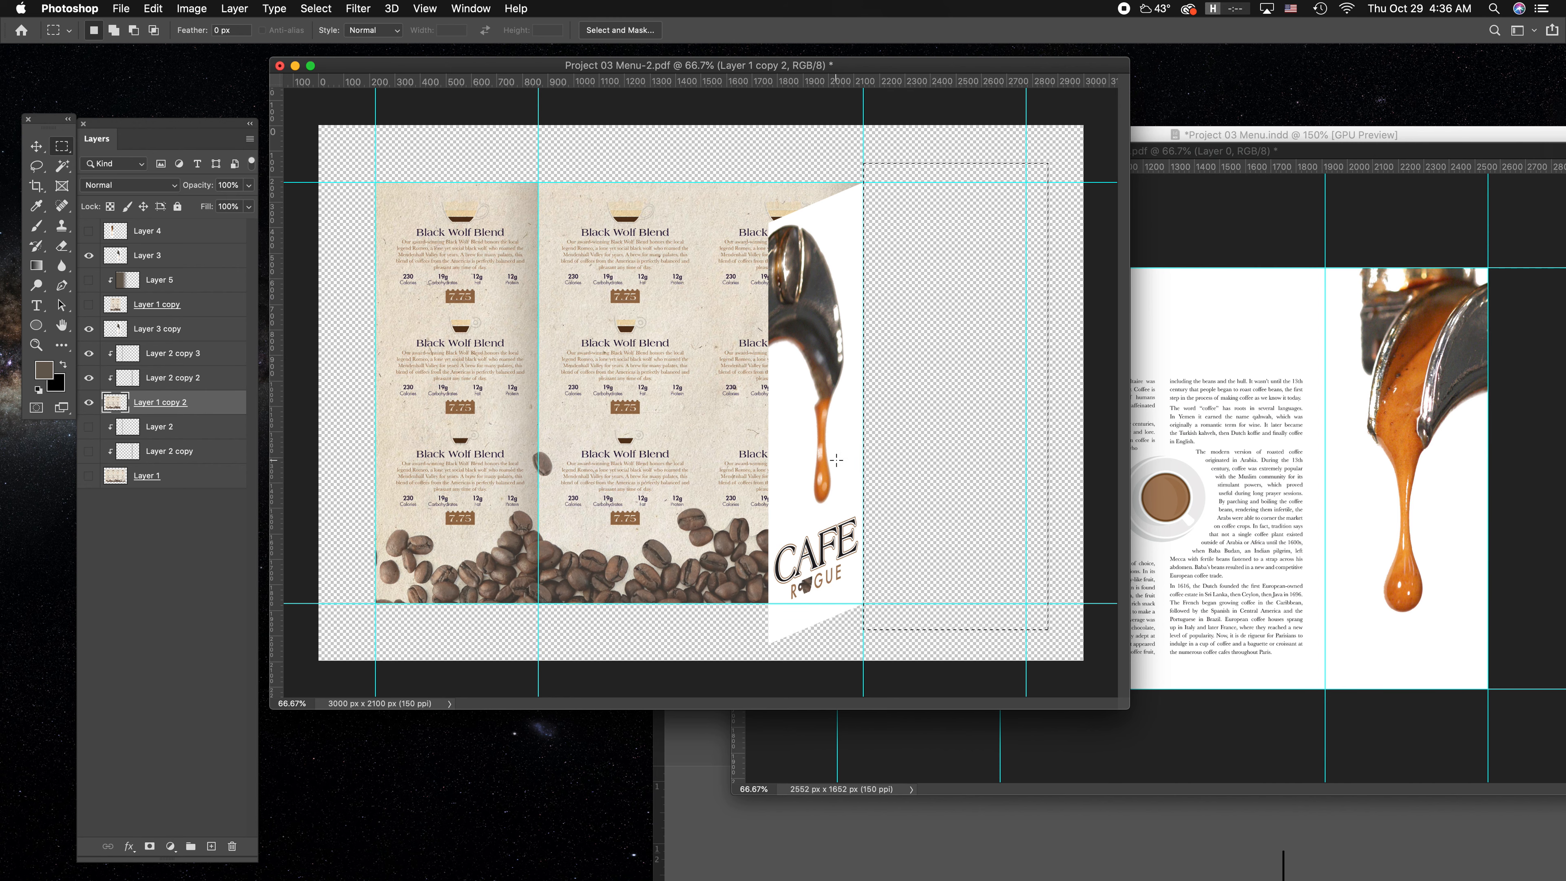
left_click(383, 164)
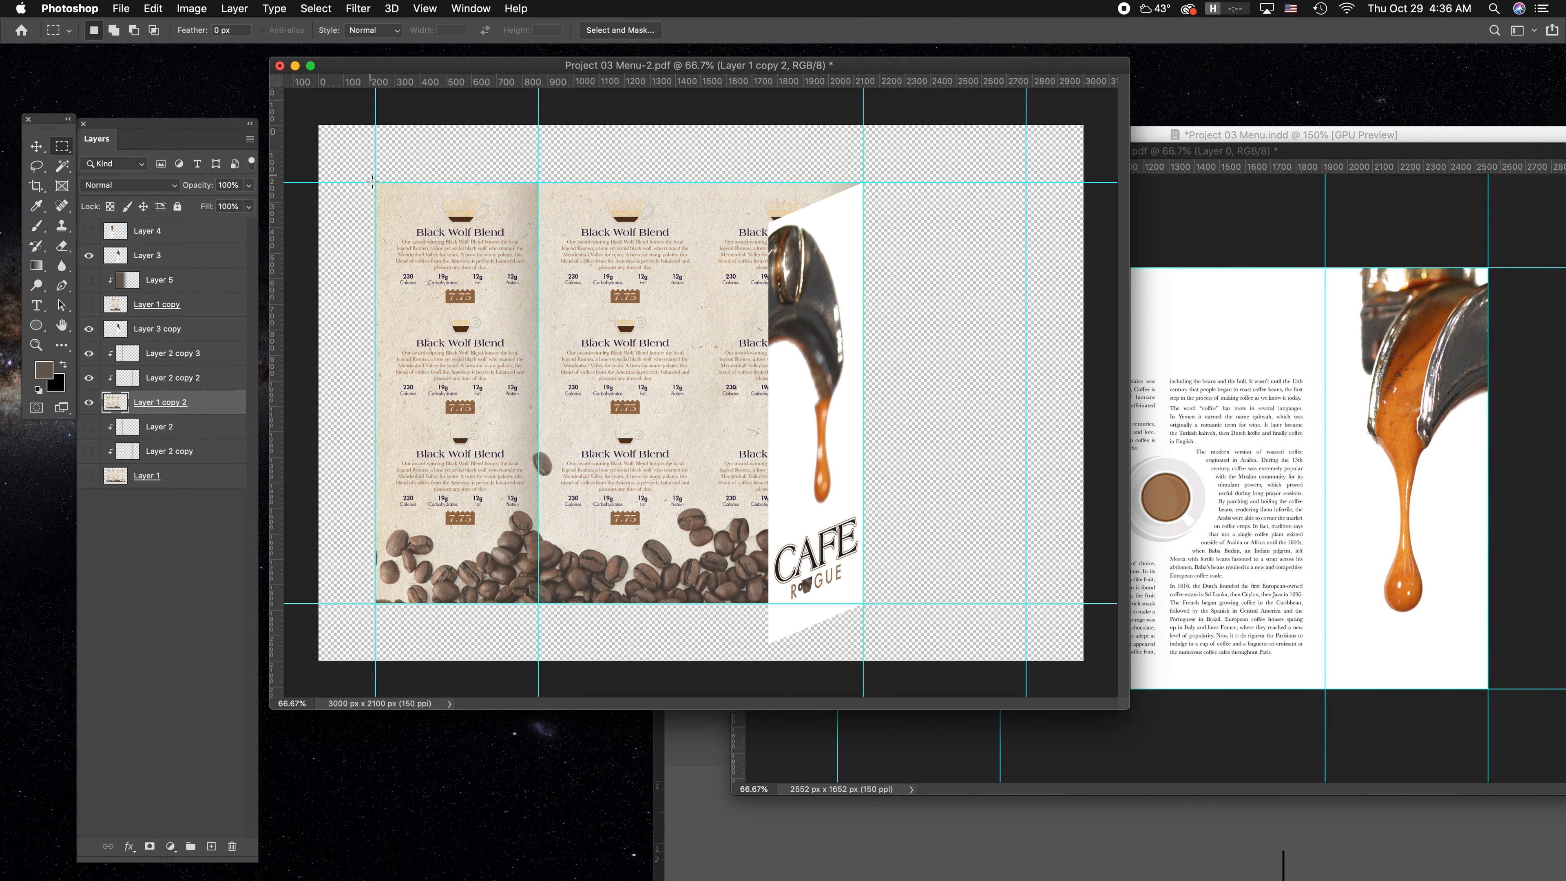